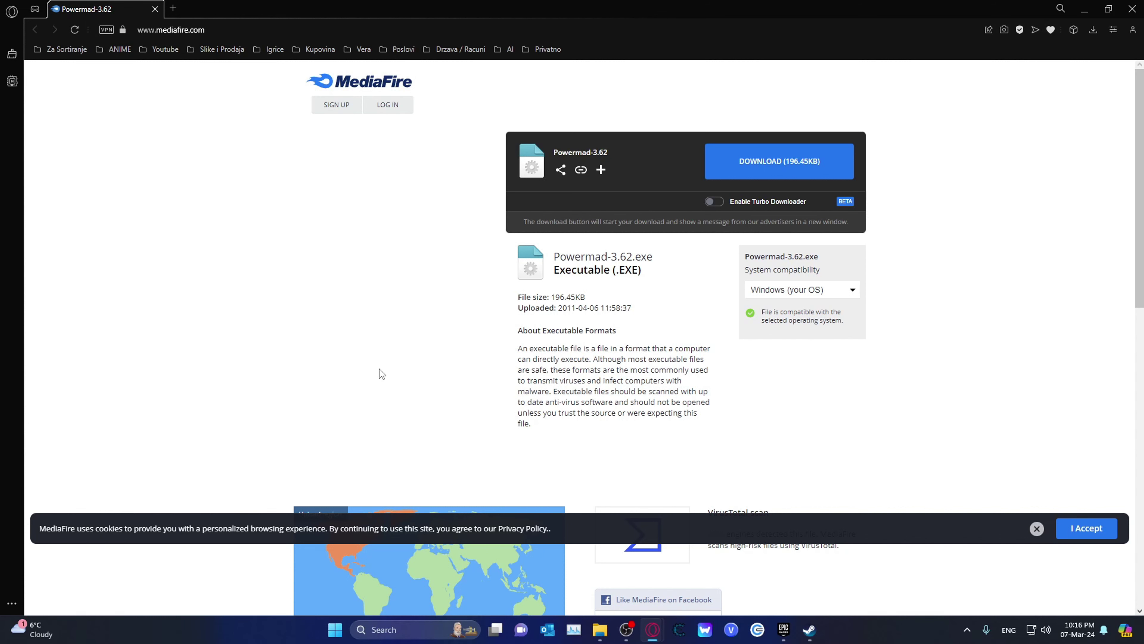
# Download the Powermad-3.62 executable from MediaFire, save it to the Desktop, and minimize the browser.
pyautogui.click(773, 167)
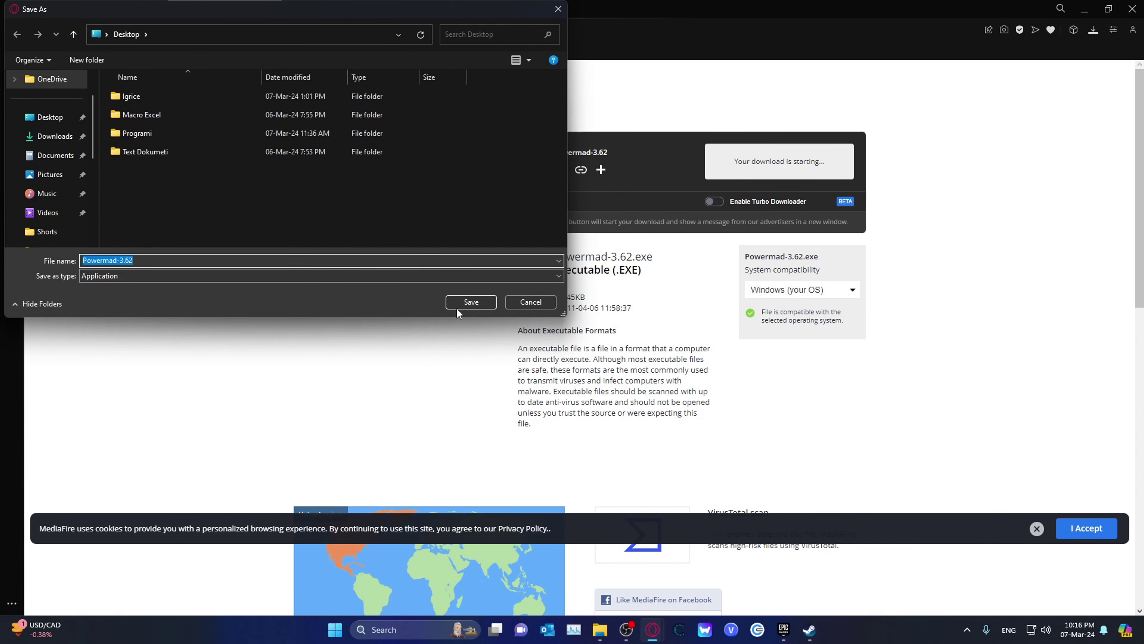
pyautogui.click(470, 301)
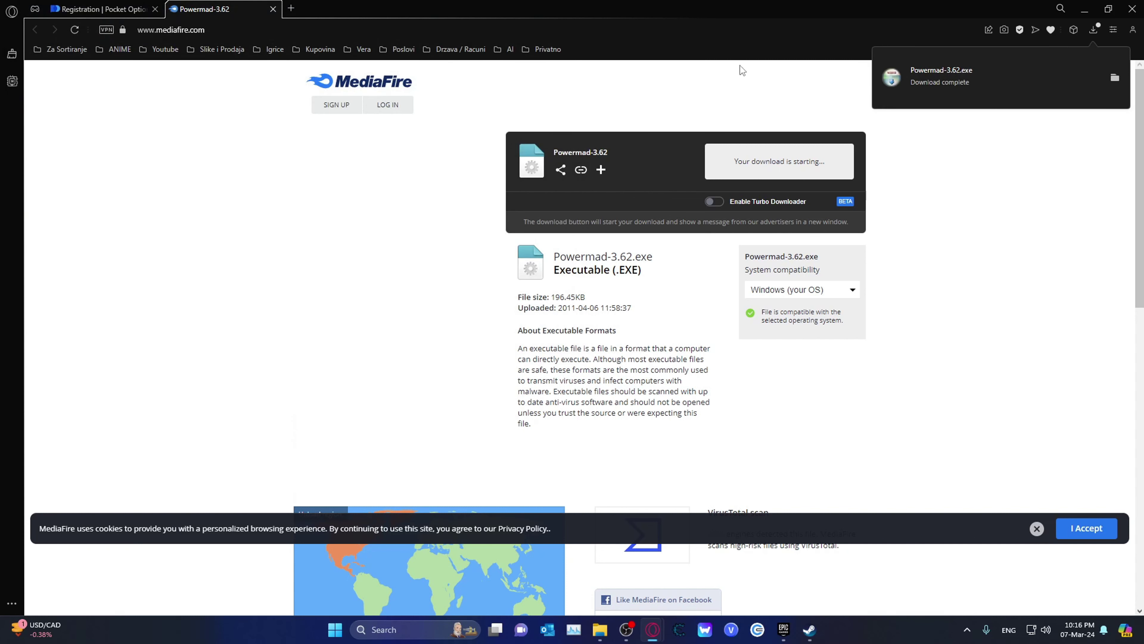
pyautogui.click(1083, 10)
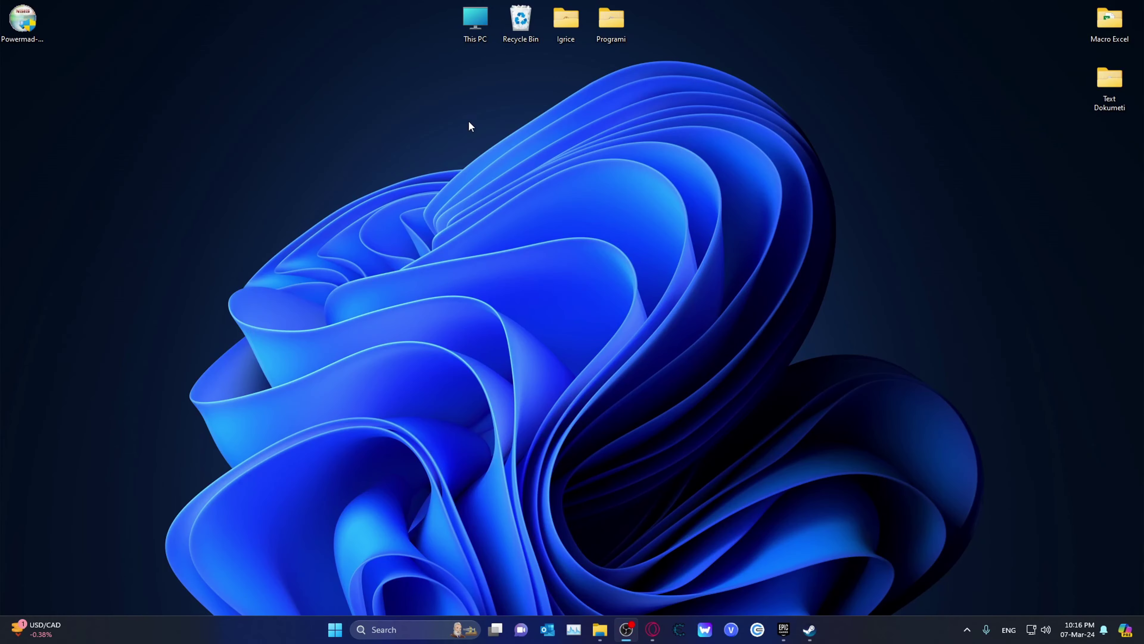
# Switch to Steam and browse to the local installation folder of Painkiller: Black Edition, leaving its folder window over the desktop.
pyautogui.click(805, 636)
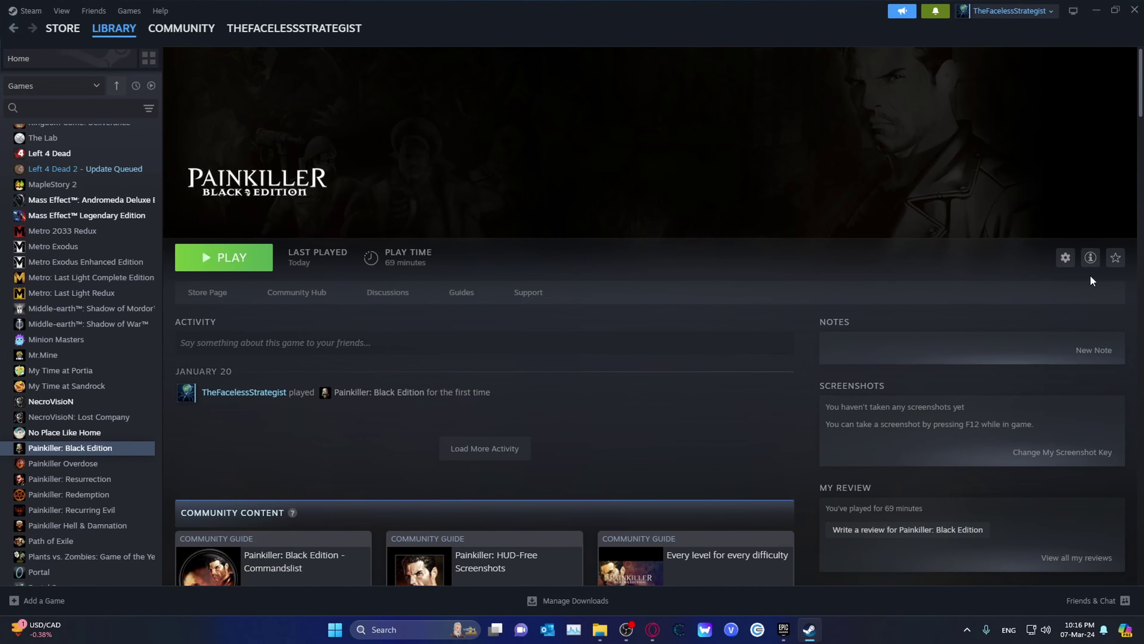
pyautogui.click(1063, 257)
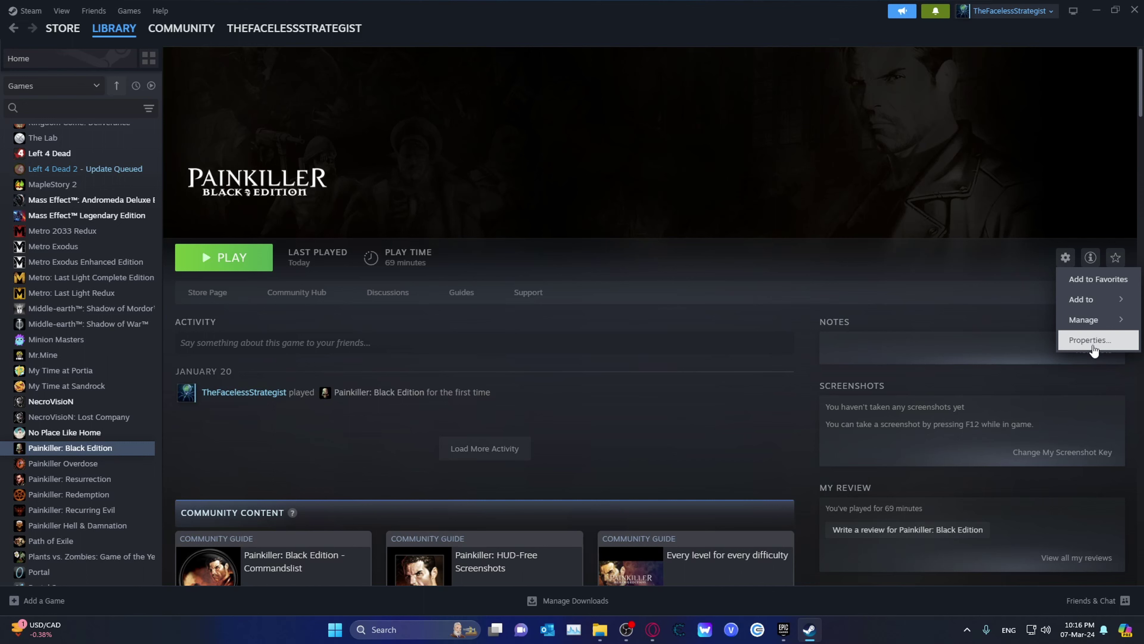
pyautogui.click(1093, 343)
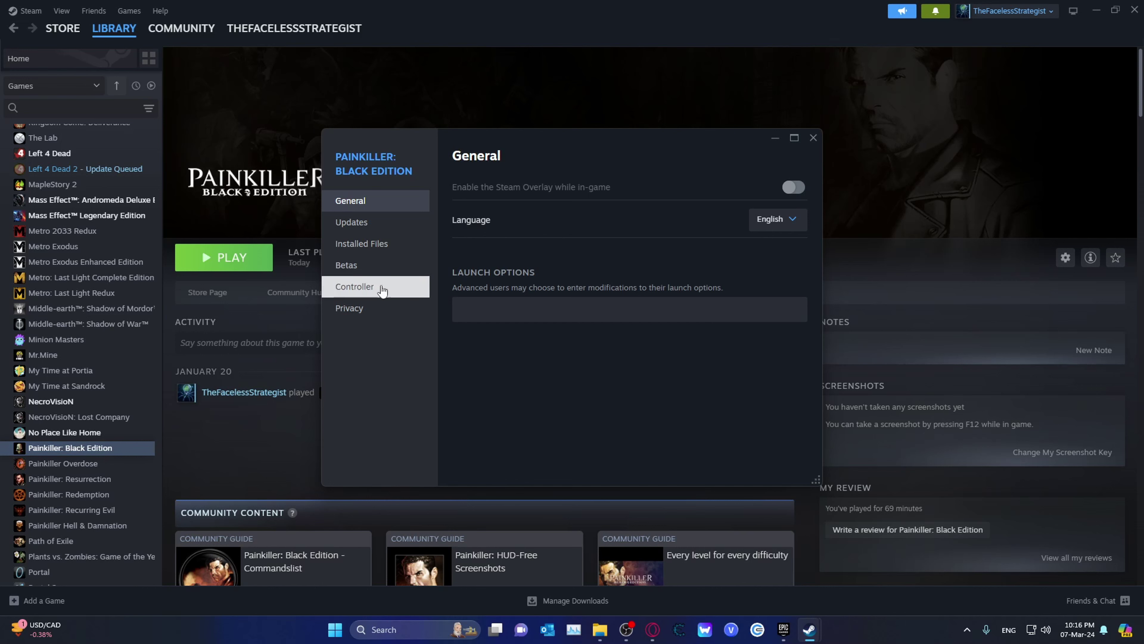
pyautogui.click(381, 245)
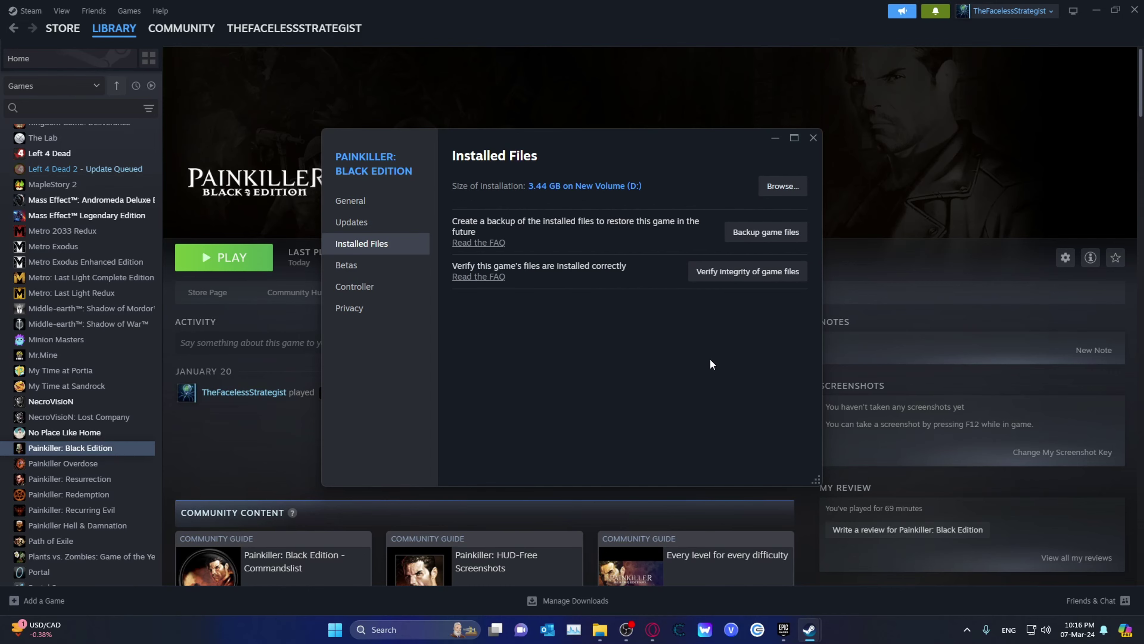
pyautogui.click(770, 183)
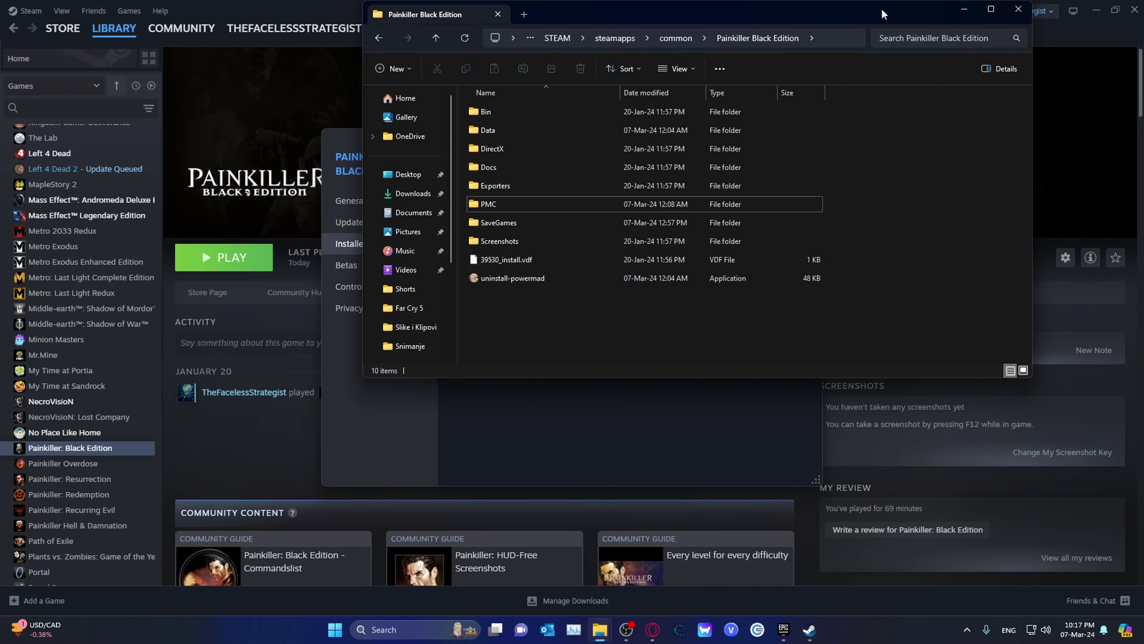
pyautogui.moveTo(882, 13); pyautogui.dragTo(782, 103)
pyautogui.click(1099, 9)
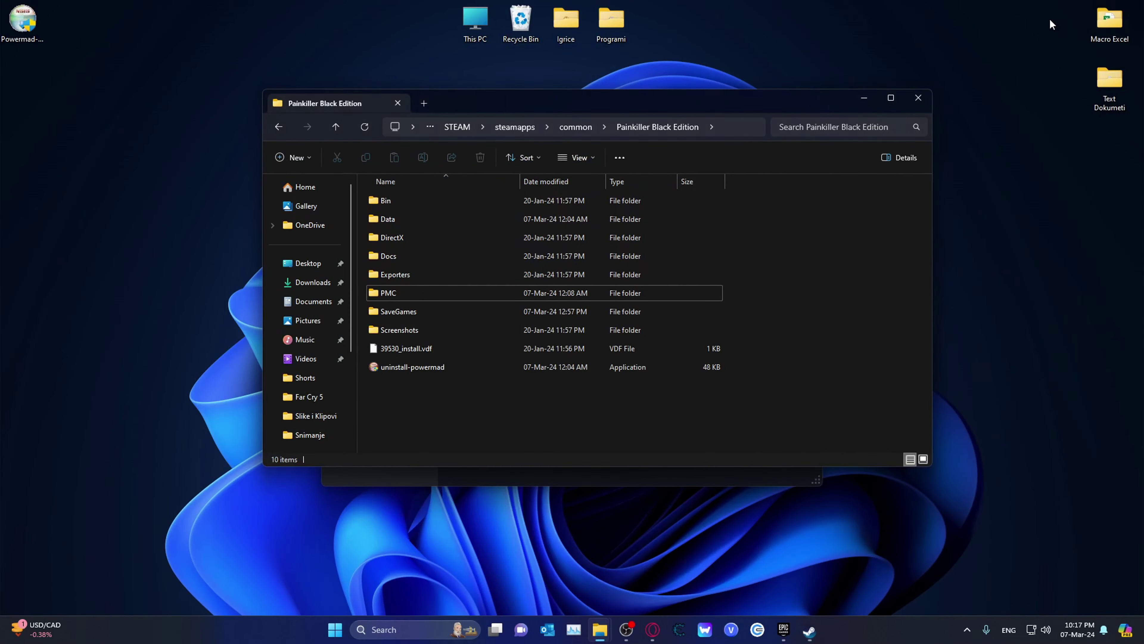
# Copy the full path of the Painkiller Black Edition folder.
pyautogui.click(729, 126)
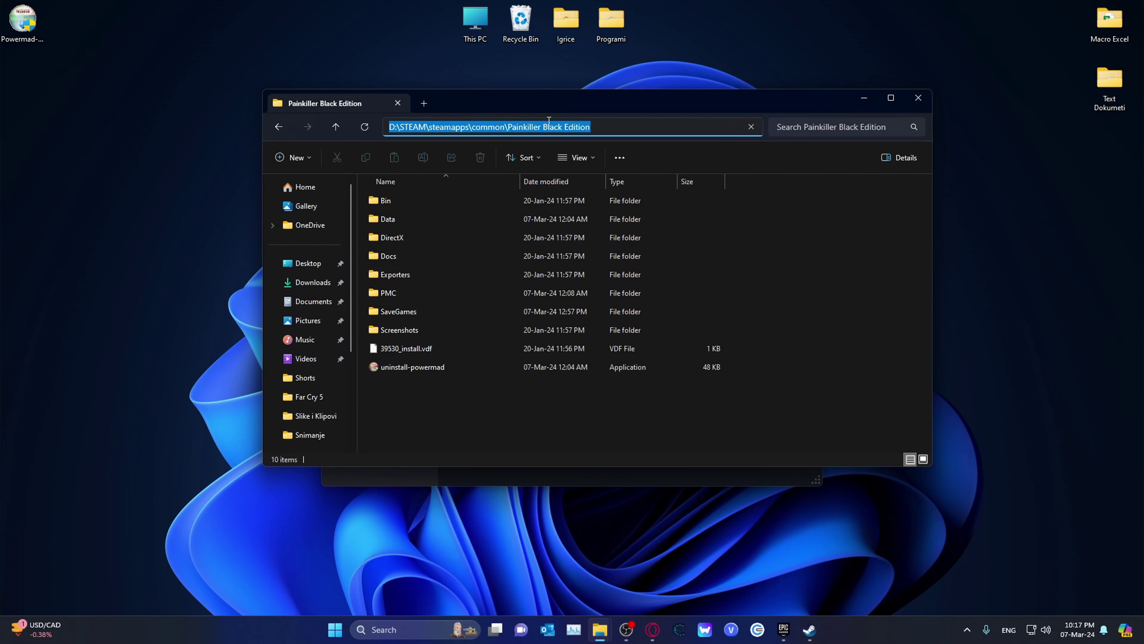
pyautogui.rightClick(535, 129)
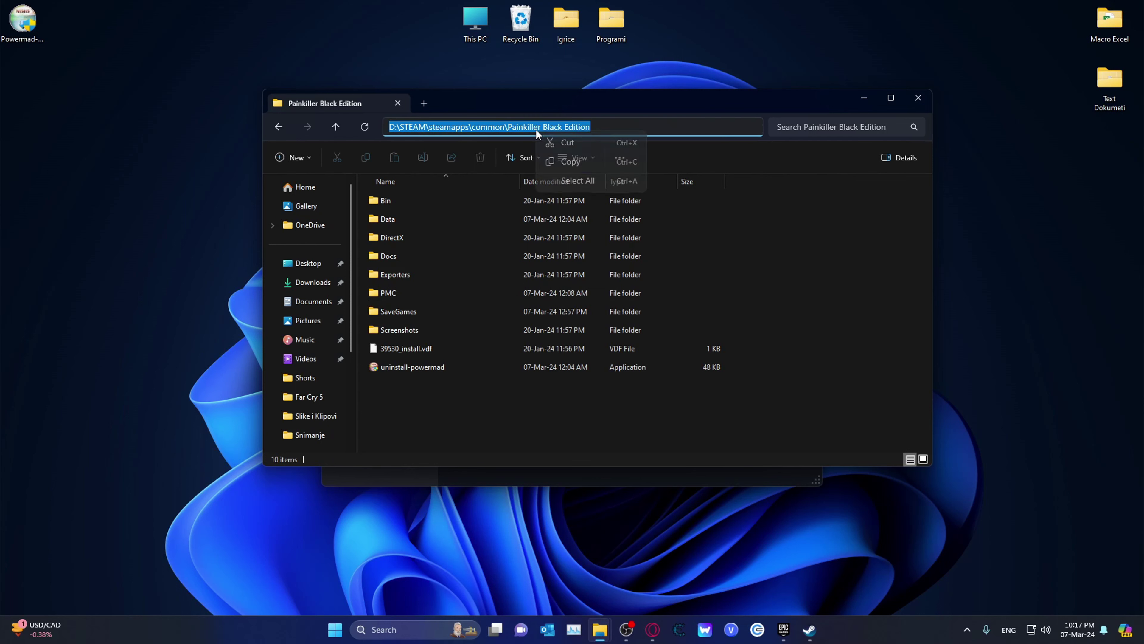
pyautogui.click(593, 162)
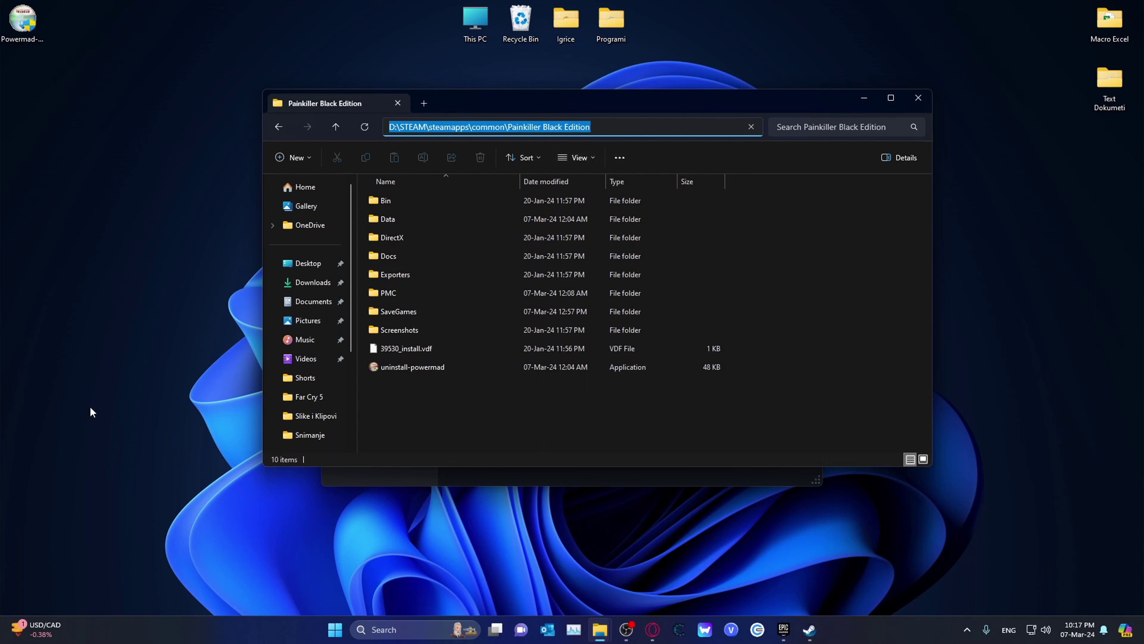
# Run the Powermad installer from the desktop and install it into D:\STEAM\steamapps\common\Painkiller Black Edition.
pyautogui.click(160, 86)
pyautogui.click(25, 25)
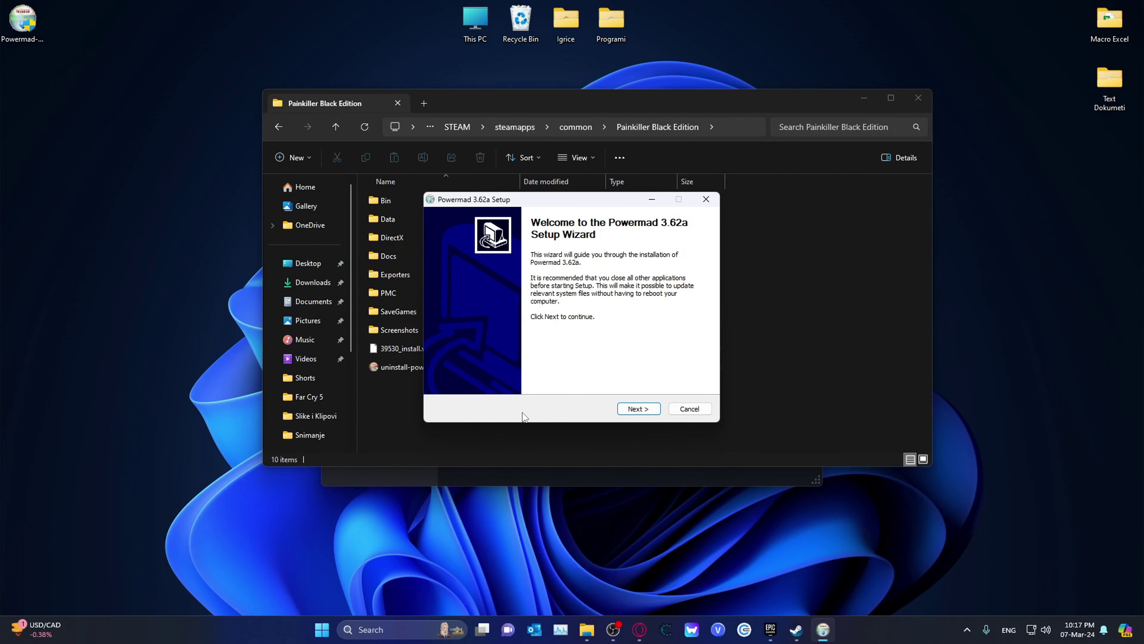
pyautogui.click(641, 412)
pyautogui.click(639, 409)
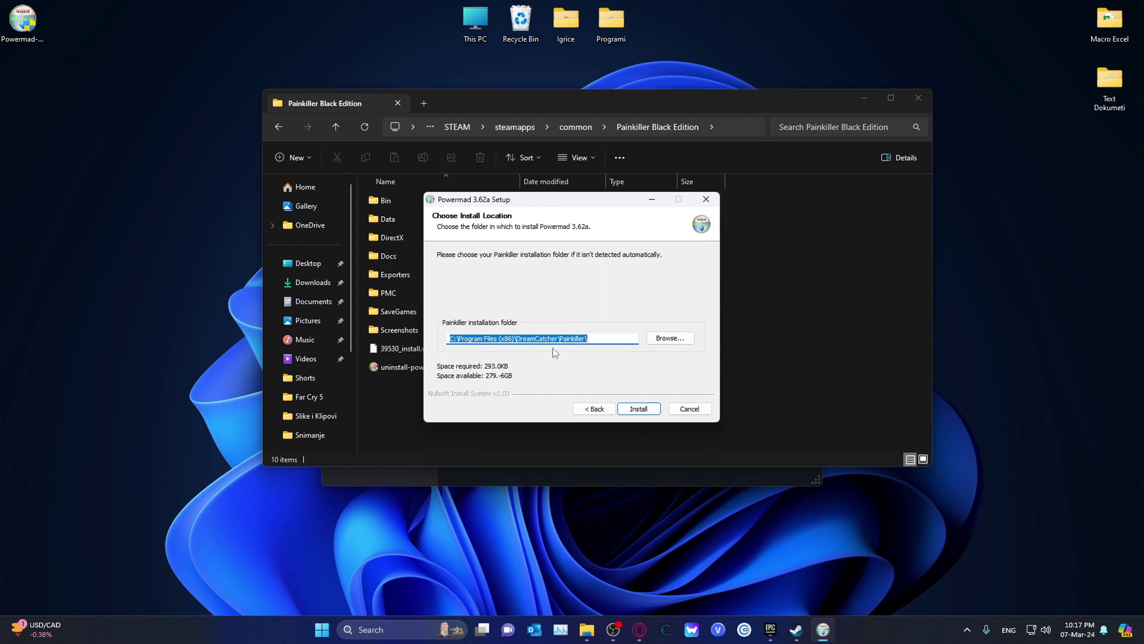
pyautogui.hotkey('ctrl', 'v')
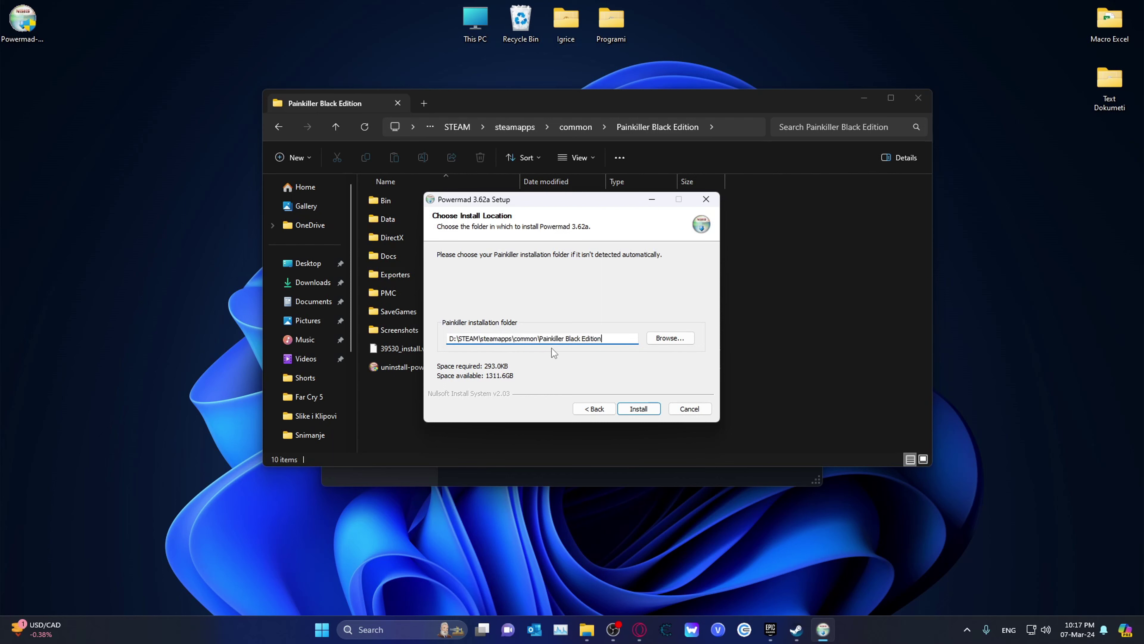
pyautogui.click(637, 409)
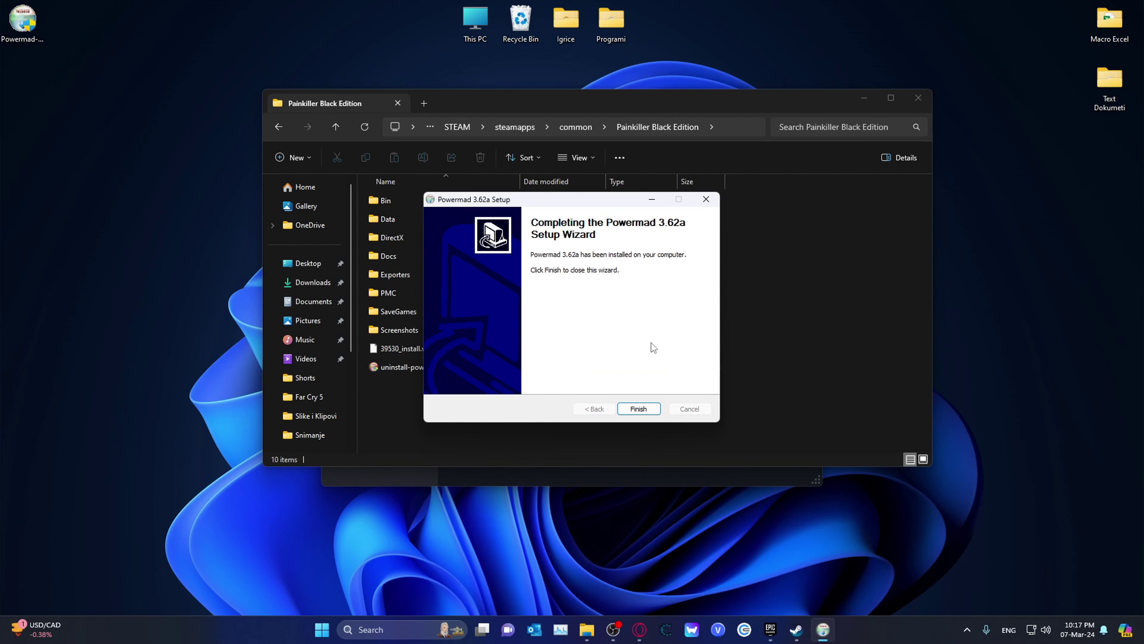
pyautogui.click(638, 409)
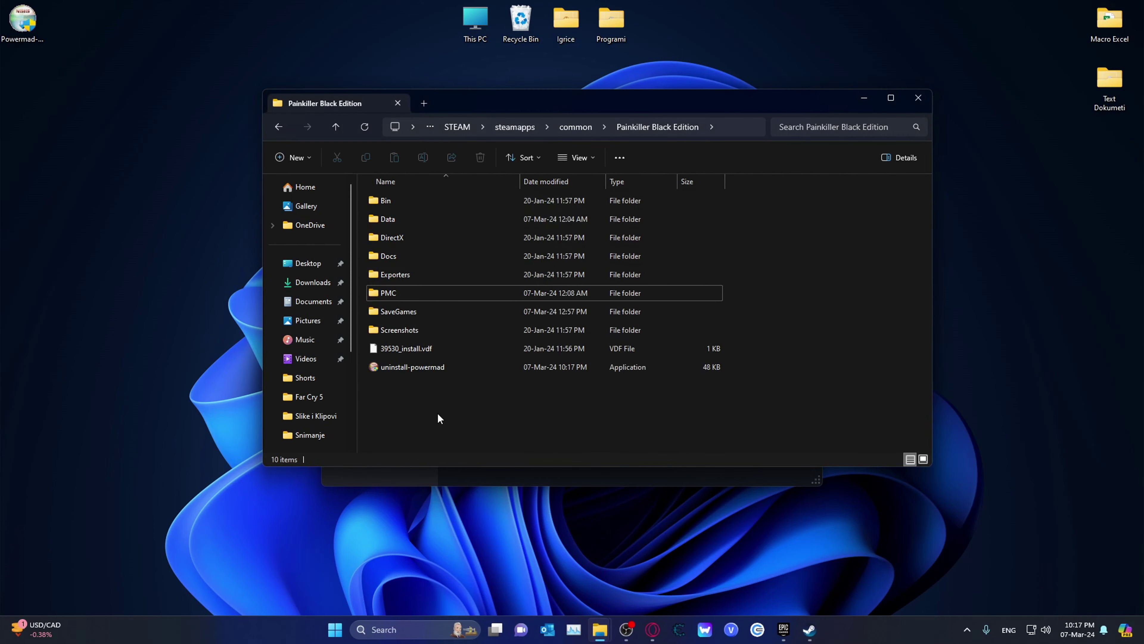
# Launch the PMC application from the PMC folder inside the game folder and move its window over the folder window.
pyautogui.moveTo(535, 107); pyautogui.dragTo(531, 142)
pyautogui.click(814, 144)
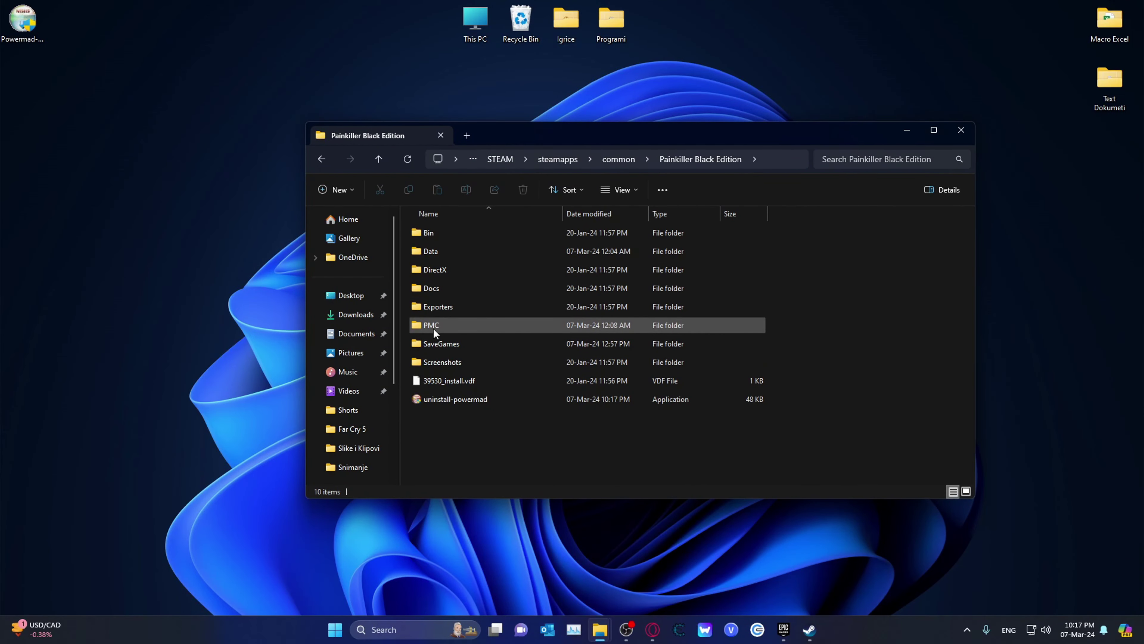
pyautogui.moveTo(431, 327)
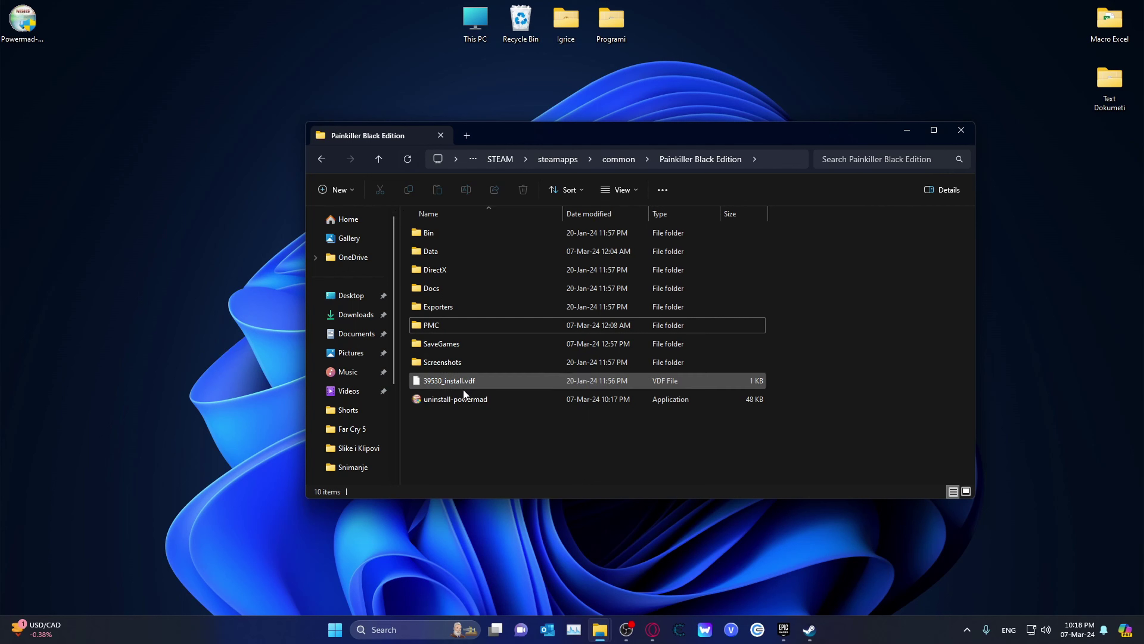
pyautogui.doubleClick(427, 329)
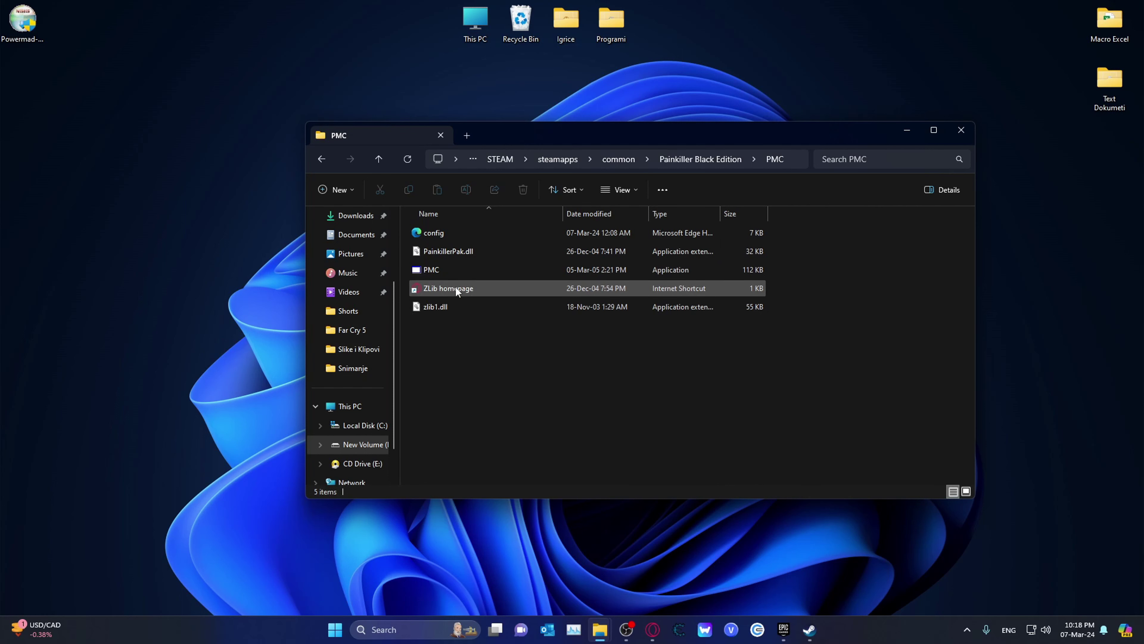
pyautogui.doubleClick(431, 270)
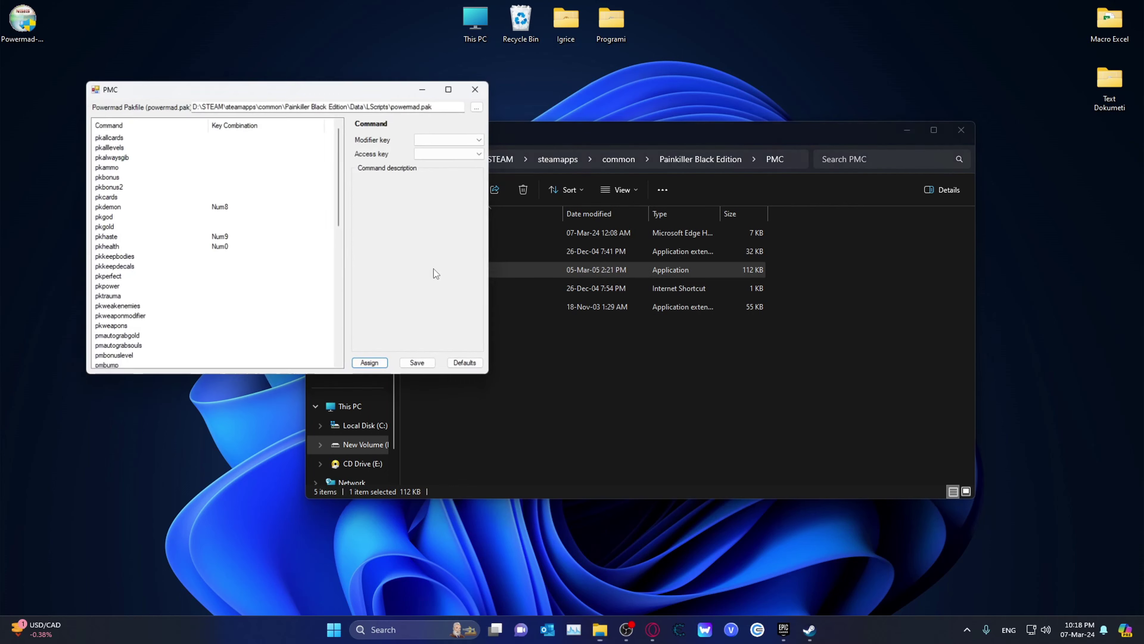
pyautogui.moveTo(315, 95); pyautogui.dragTo(574, 174)
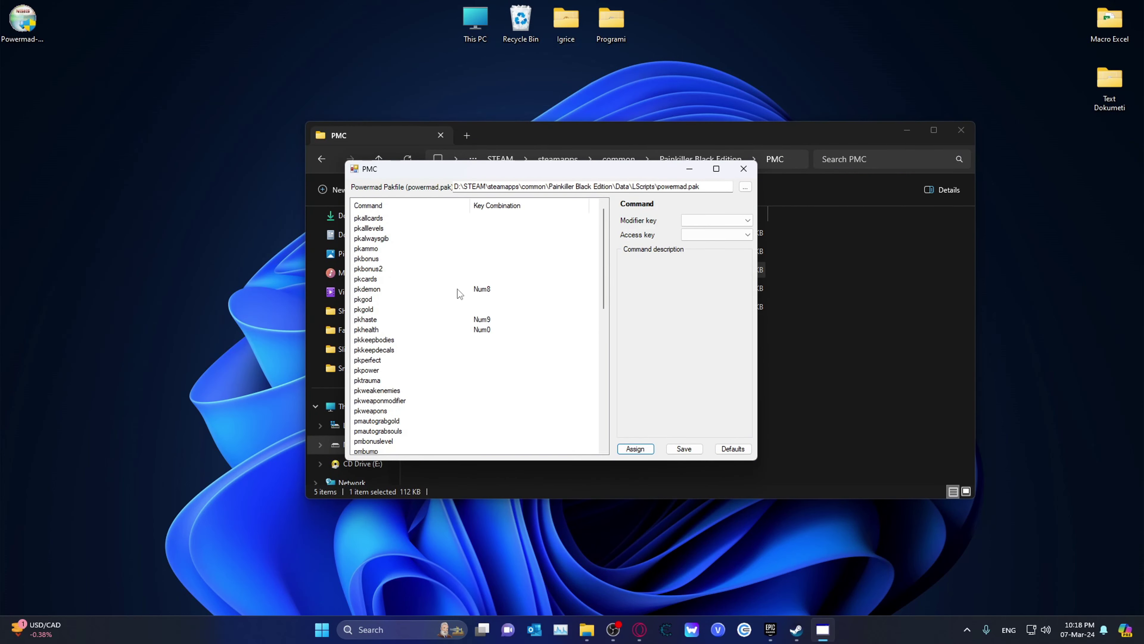
# Examine the Powermad command list with its key combinations, reading descriptions of commands such as pkdemon, pkammo, pkalllevels, pkhealth and pkgod.
pyautogui.scroll(-2, 457, 289)
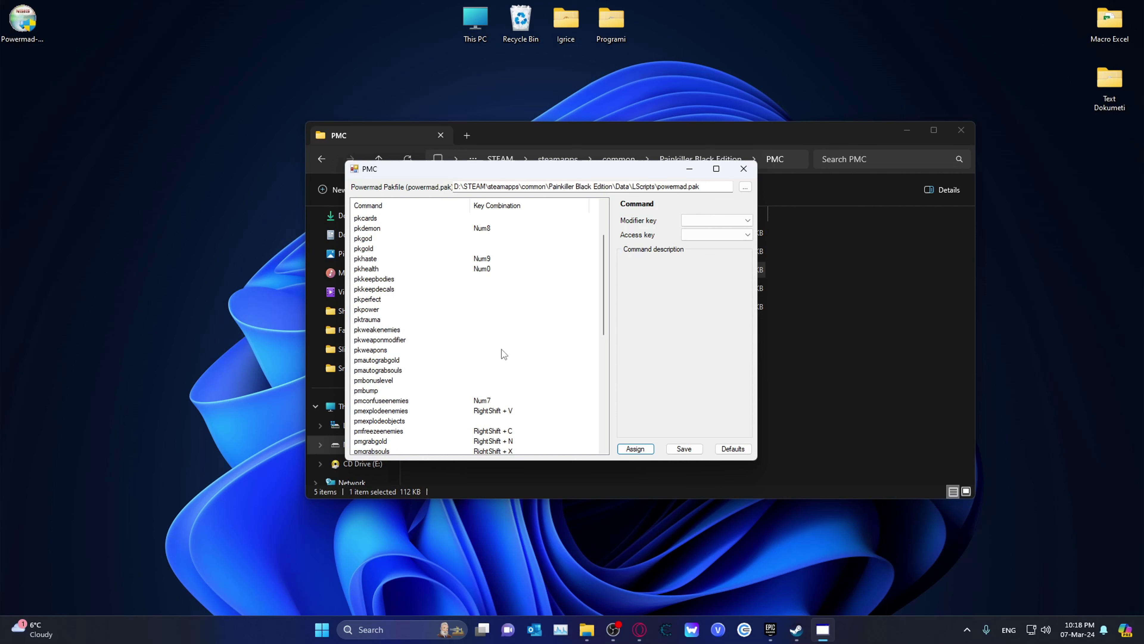
pyautogui.scroll(2, 511, 312)
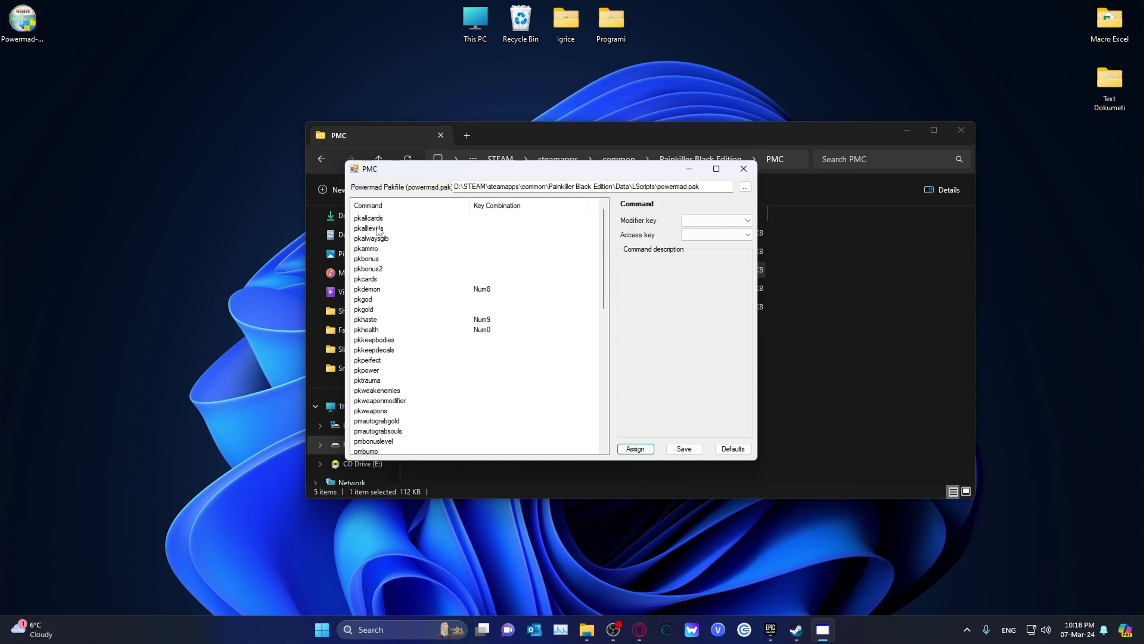
pyautogui.click(372, 291)
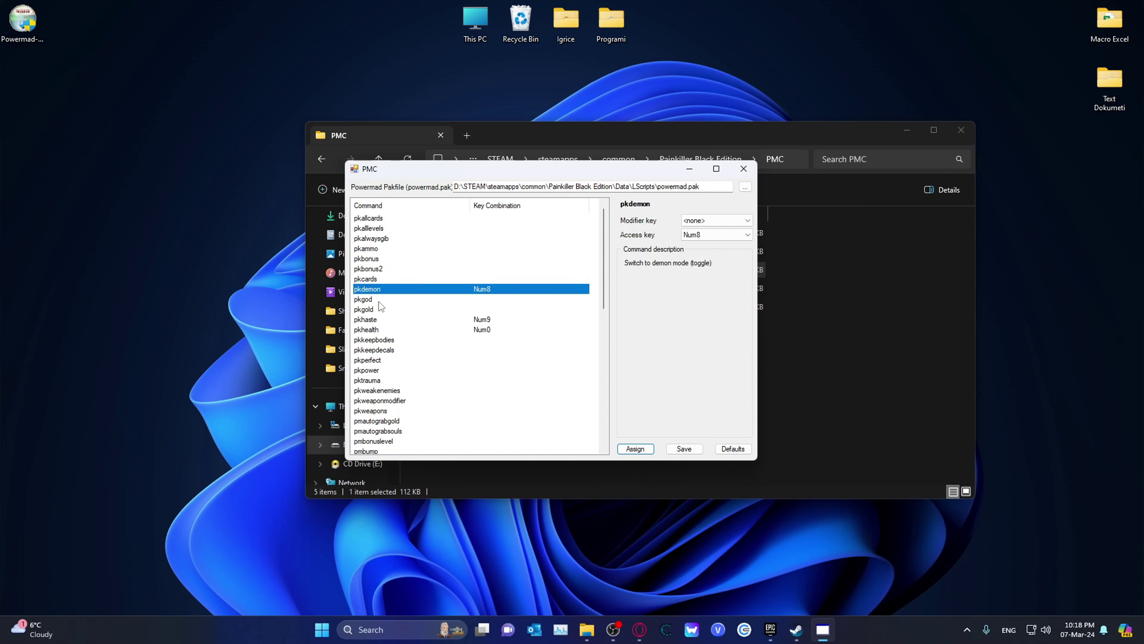
pyautogui.click(376, 260)
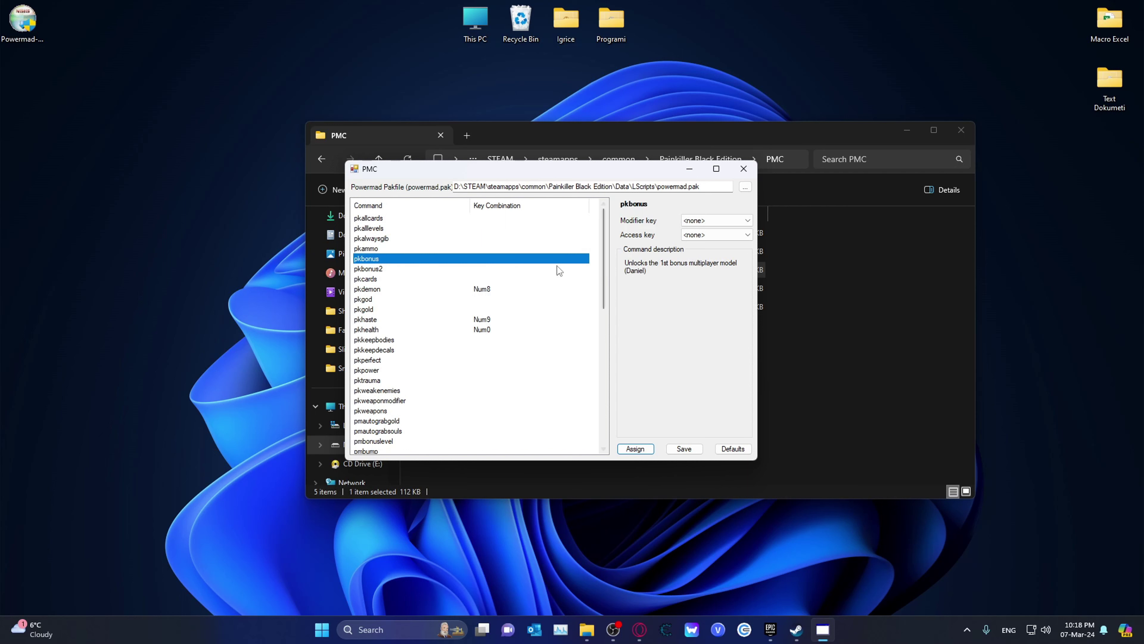
pyautogui.click(400, 249)
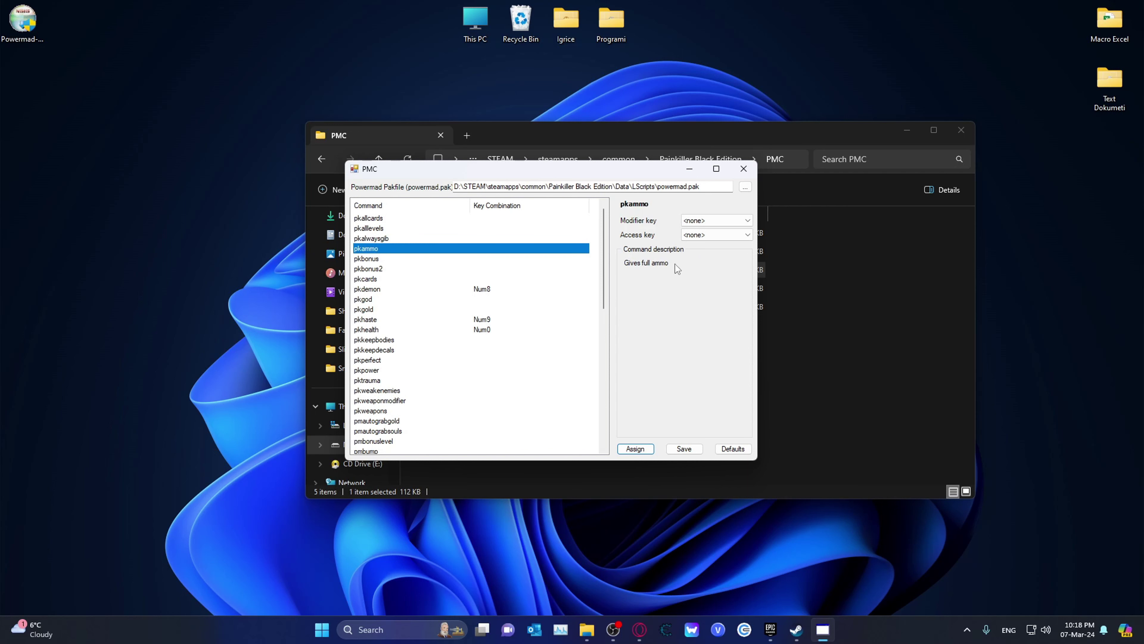
pyautogui.click(377, 239)
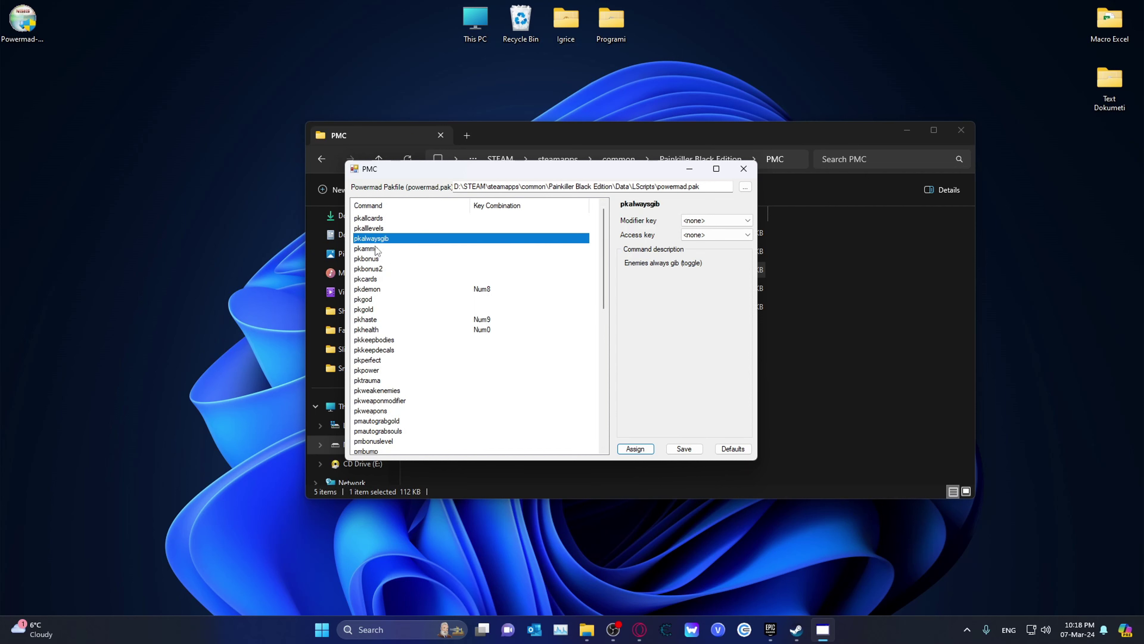
pyautogui.click(378, 229)
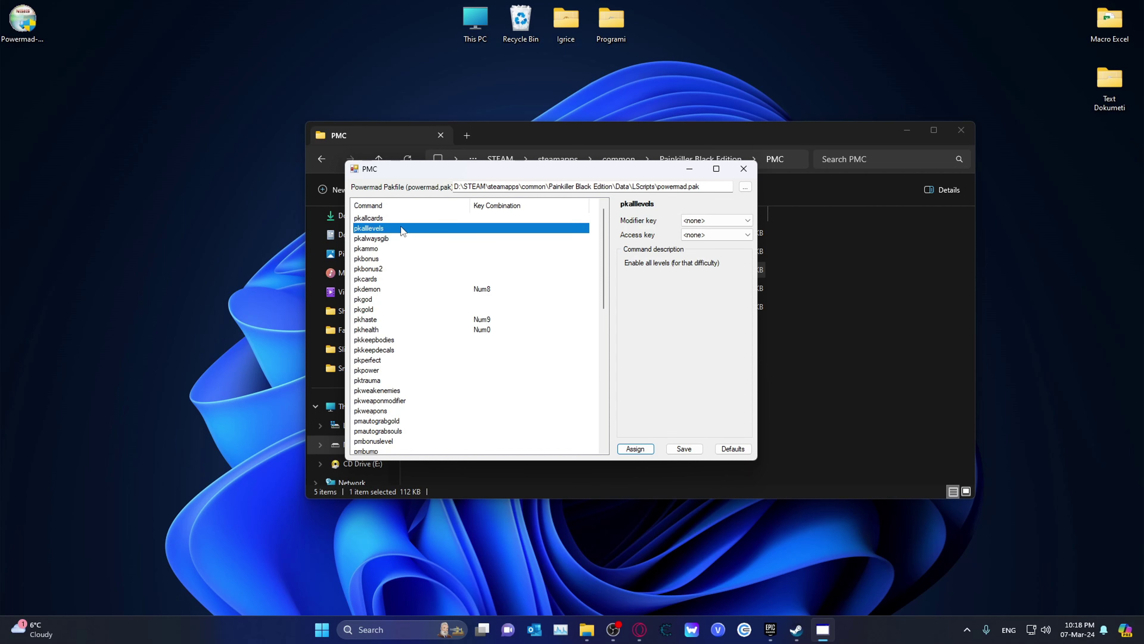
pyautogui.click(389, 219)
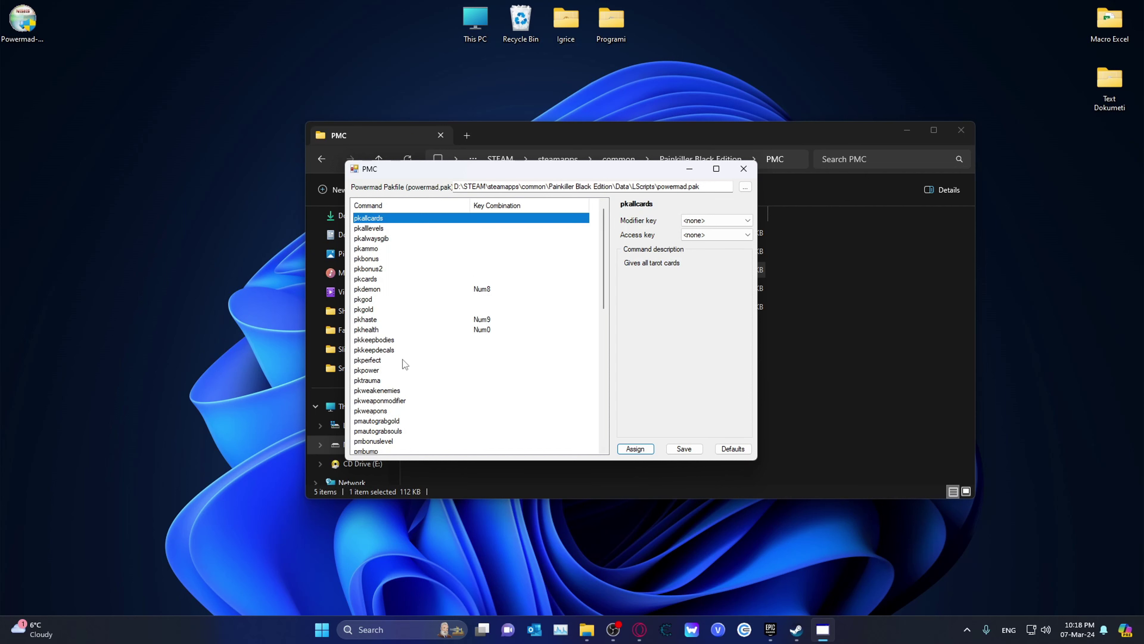
pyautogui.click(415, 334)
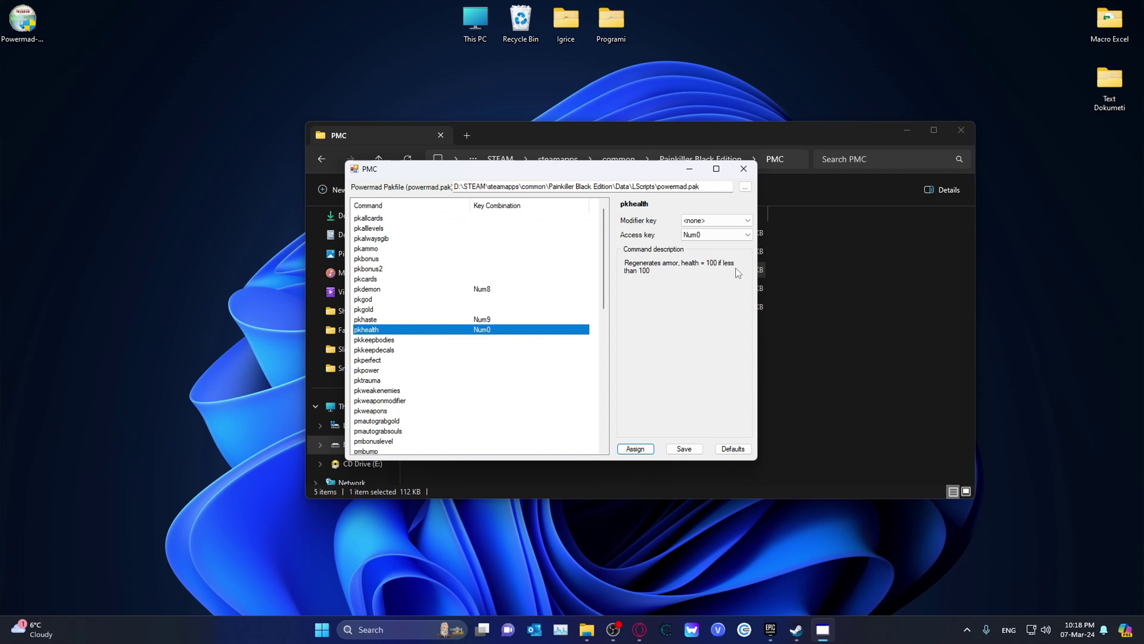
pyautogui.scroll(-5, 493, 354)
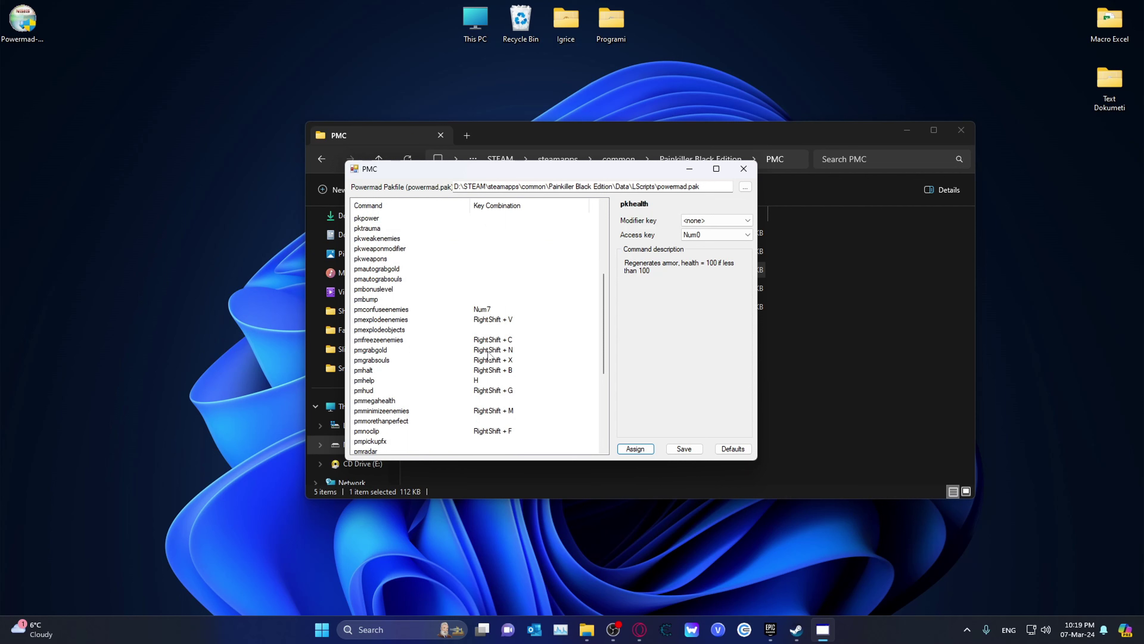
pyautogui.scroll(4, 505, 342)
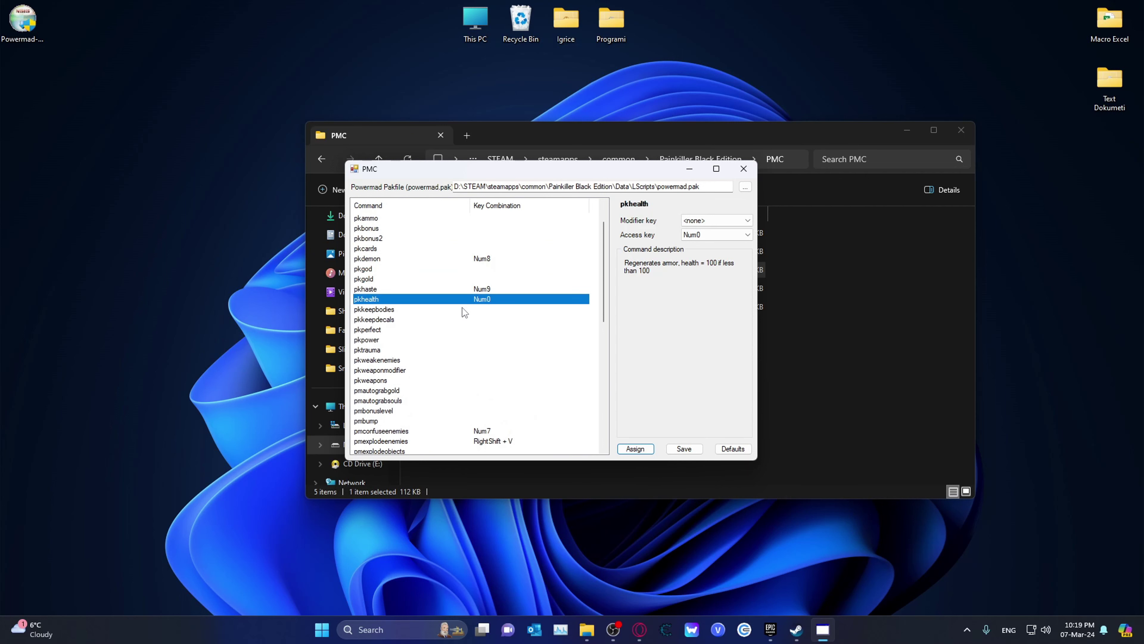
pyautogui.click(401, 270)
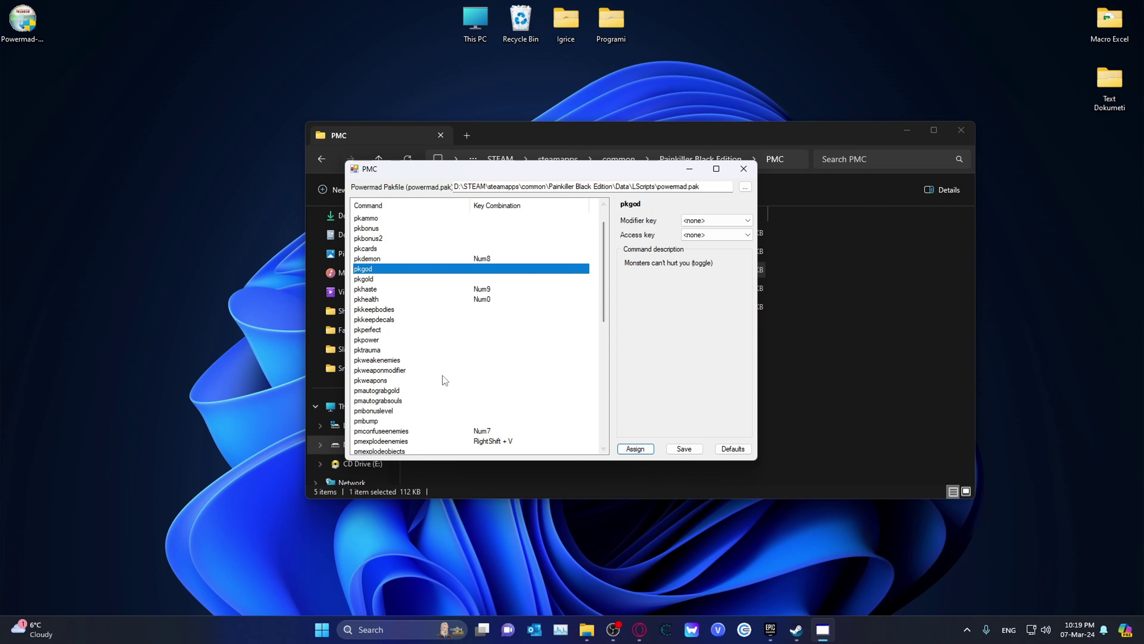
pyautogui.scroll(-12, 445, 380)
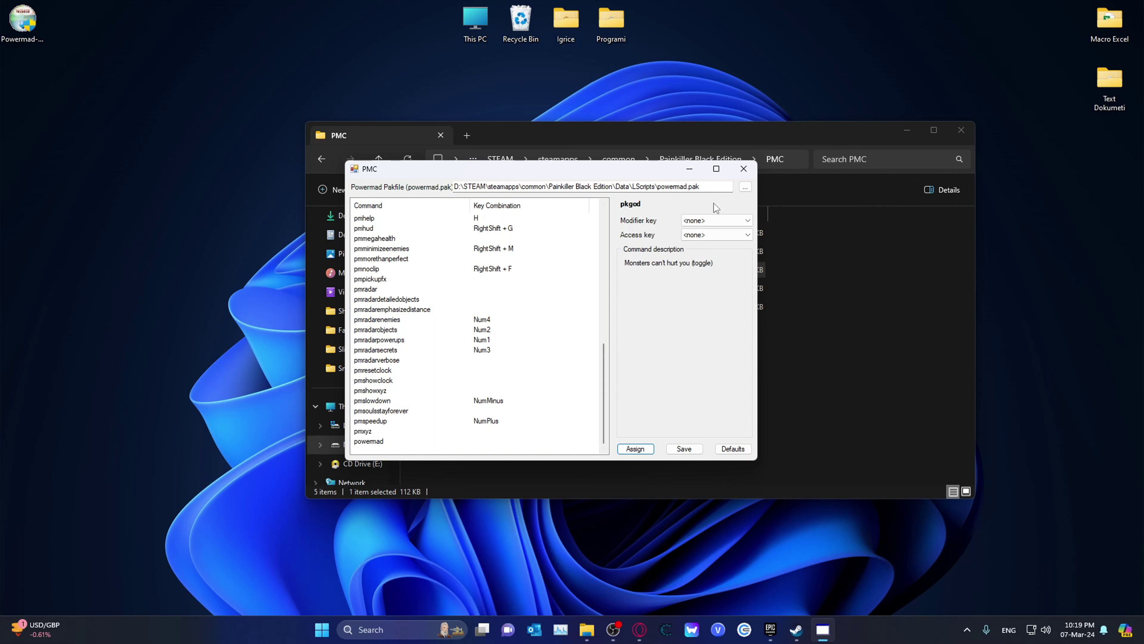
pyautogui.click(689, 172)
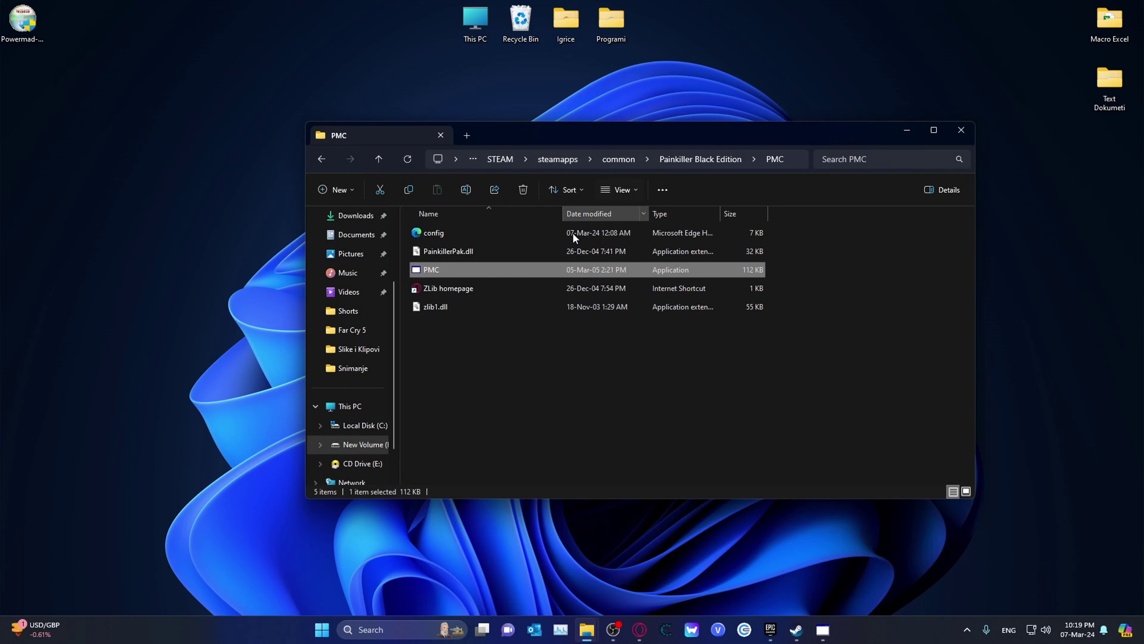
pyautogui.click(486, 419)
pyautogui.click(822, 629)
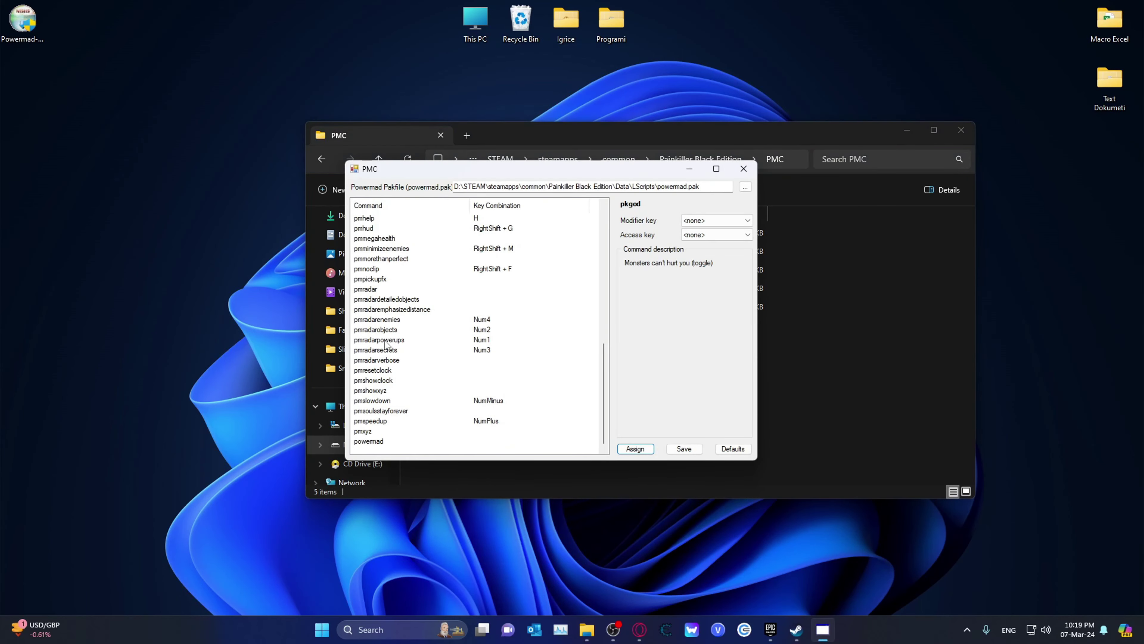
# Set the access key of the pmradar command to C without a modifier key and save the patch.
pyautogui.click(385, 289)
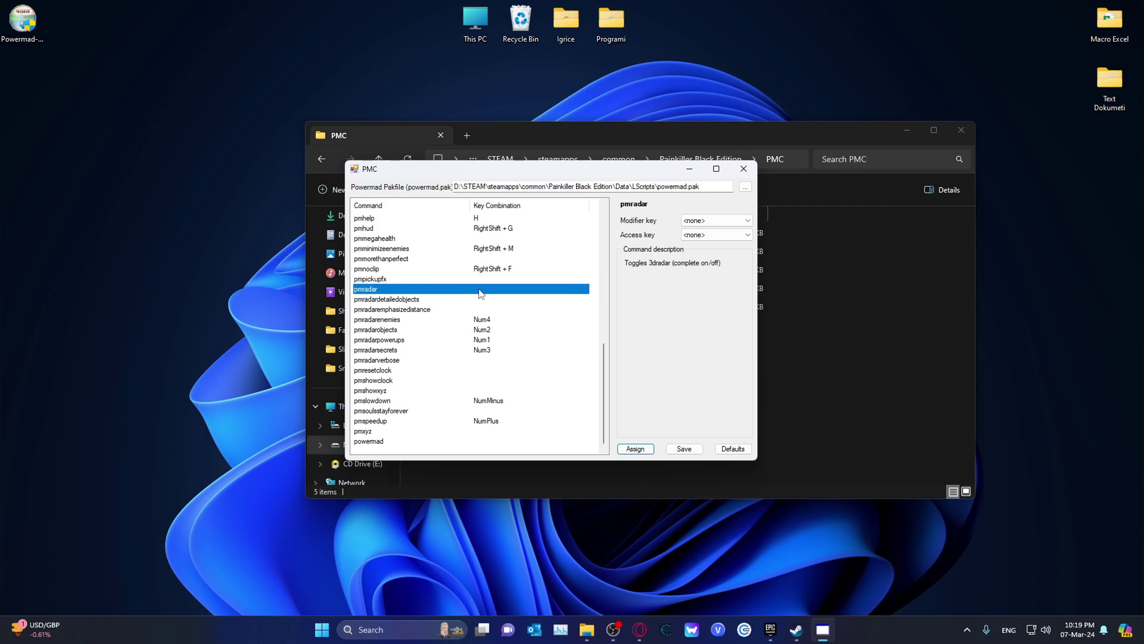
pyautogui.click(729, 221)
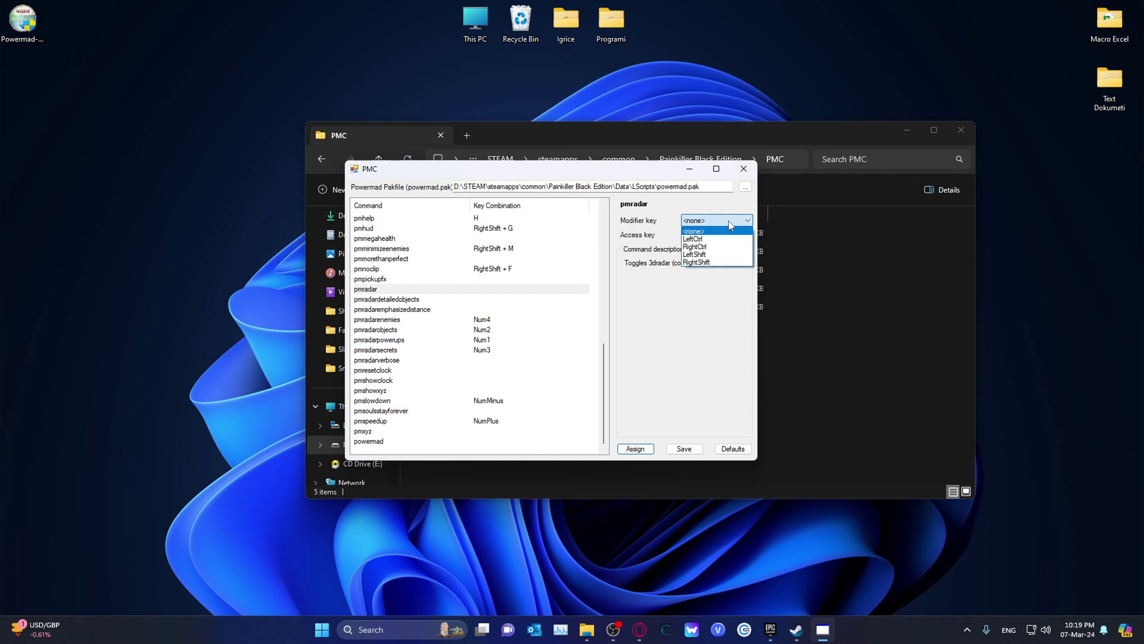
pyautogui.click(729, 221)
pyautogui.click(716, 237)
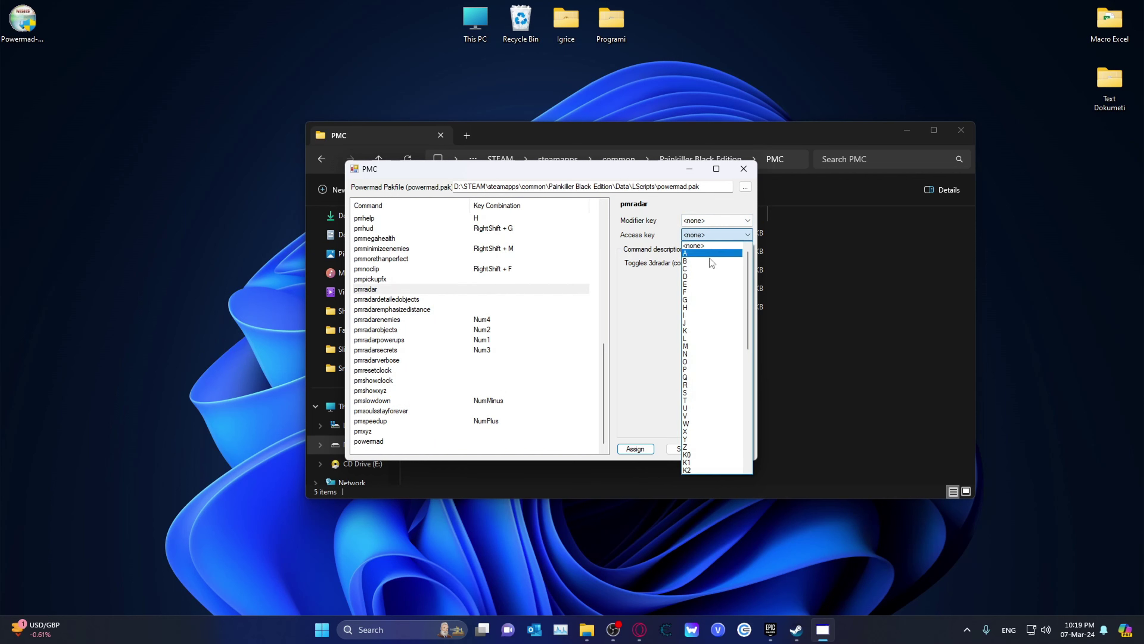
pyautogui.click(706, 268)
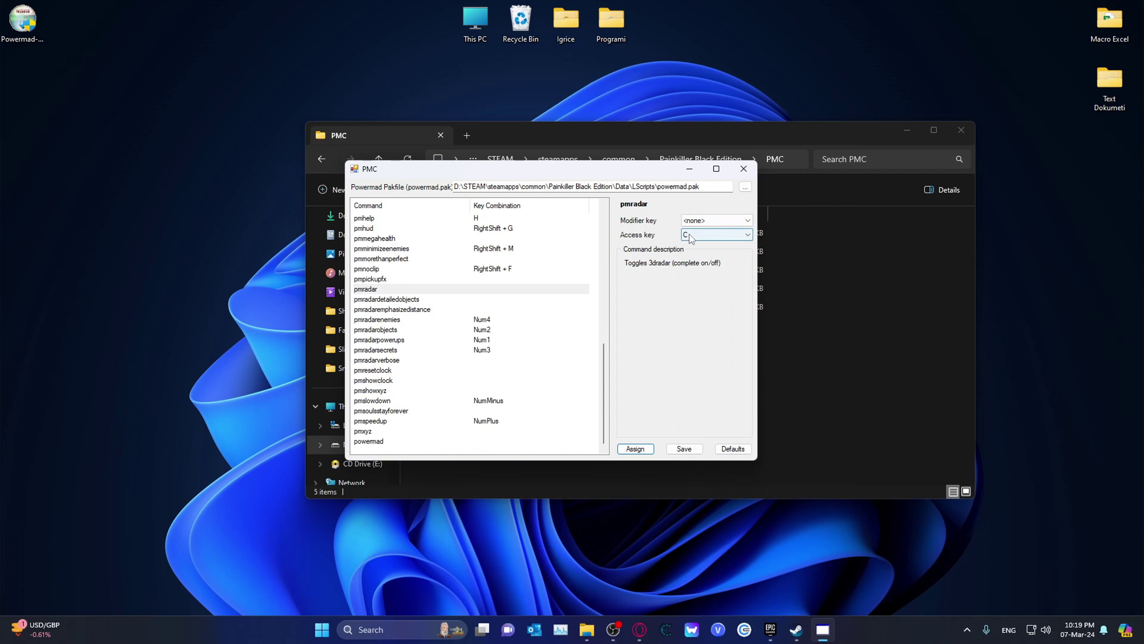
pyautogui.click(690, 452)
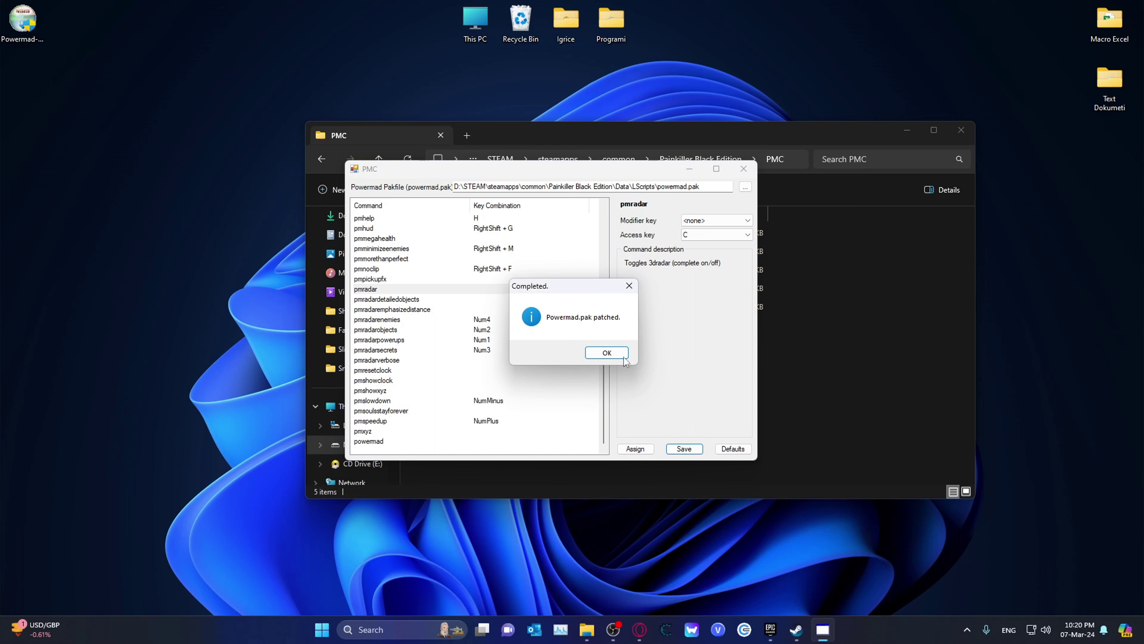
pyautogui.click(613, 352)
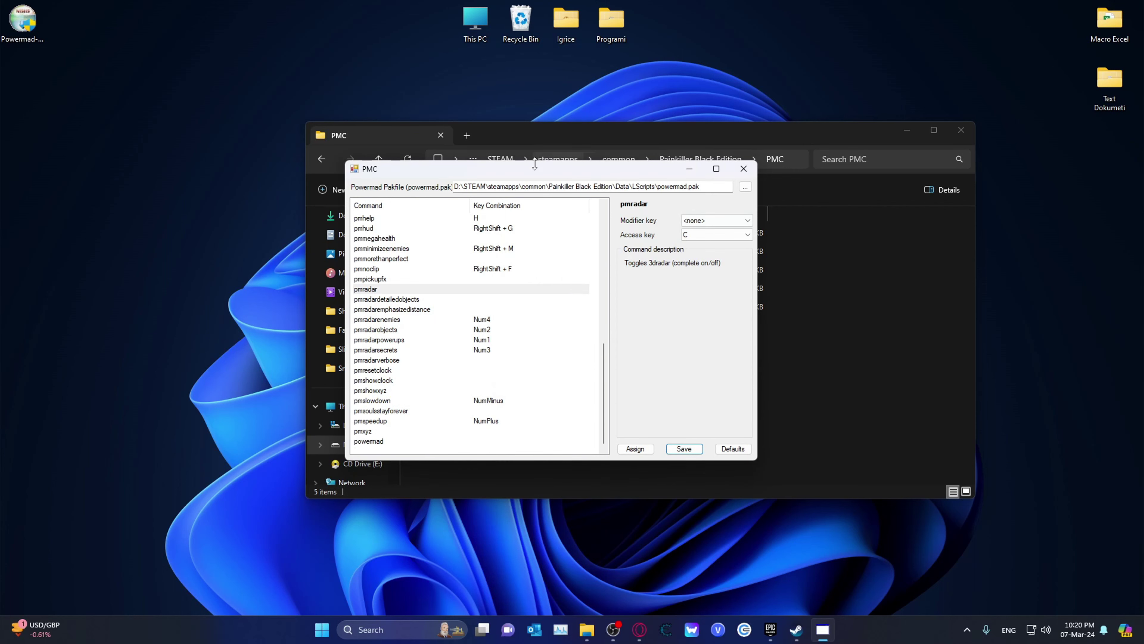
# Reset the pmradar command's access key to <none>, save the patch and close PMC.
pyautogui.moveTo(535, 164); pyautogui.dragTo(604, 240)
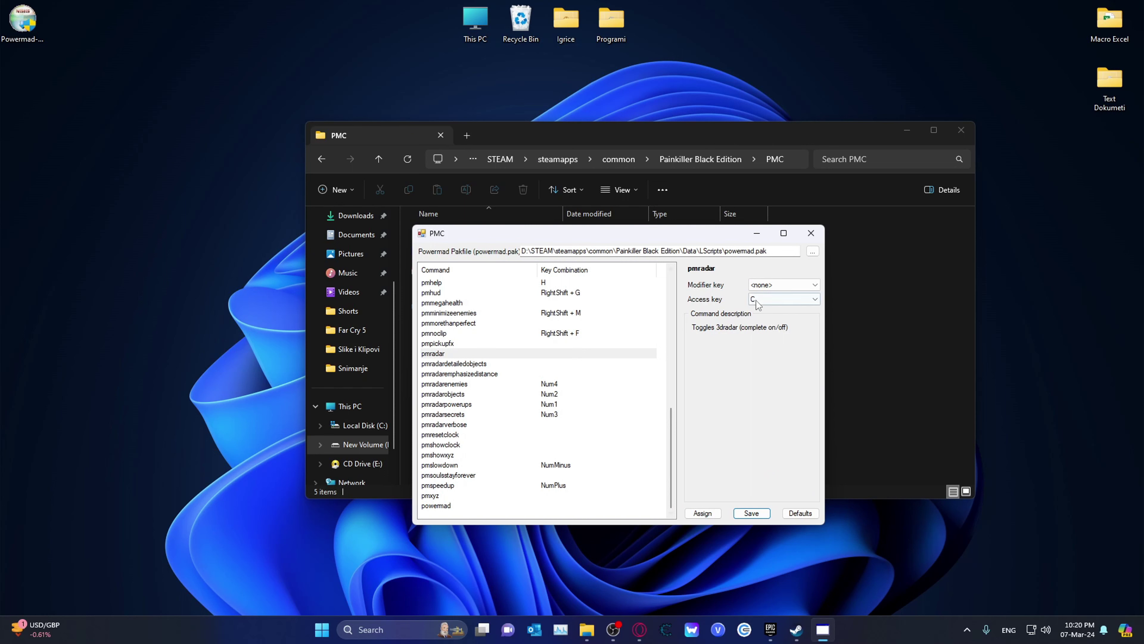
pyautogui.click(766, 301)
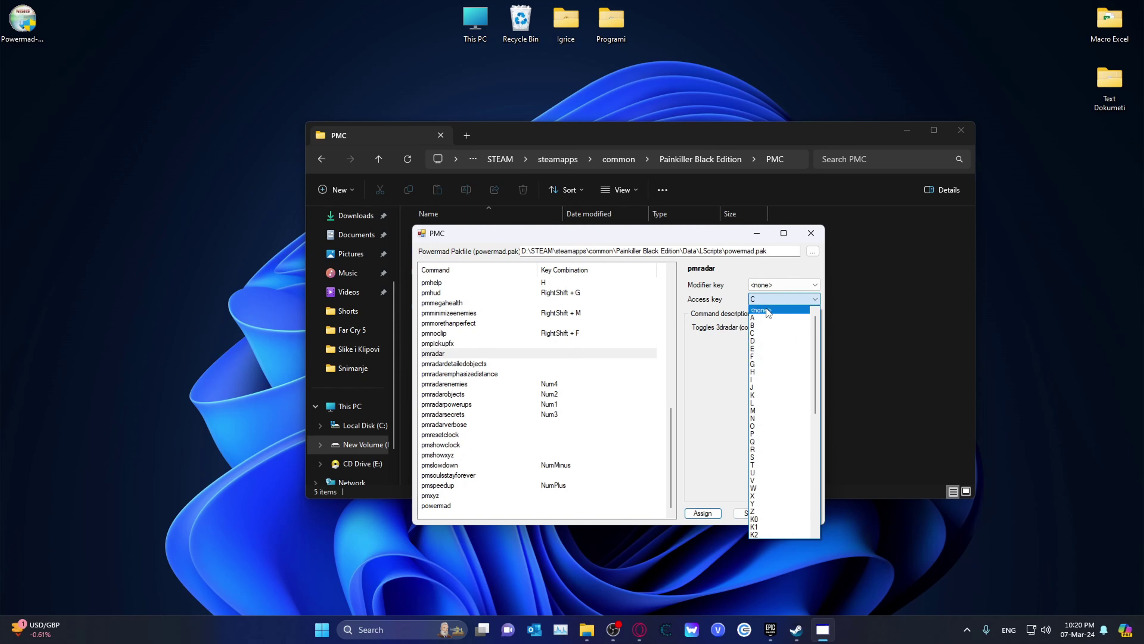
pyautogui.click(766, 310)
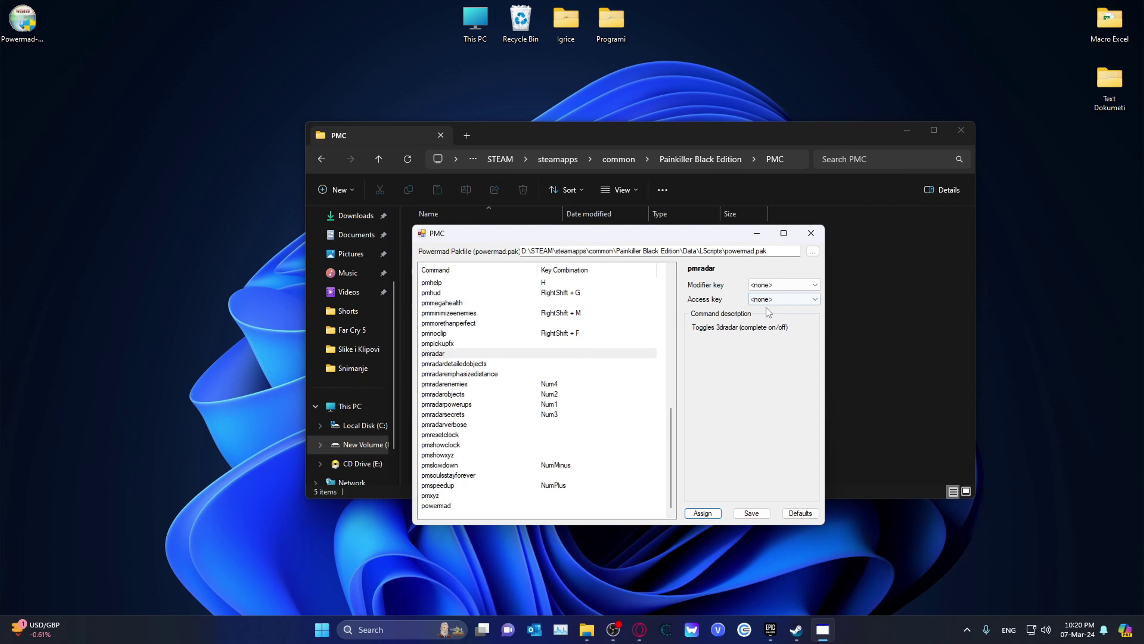
pyautogui.click(758, 516)
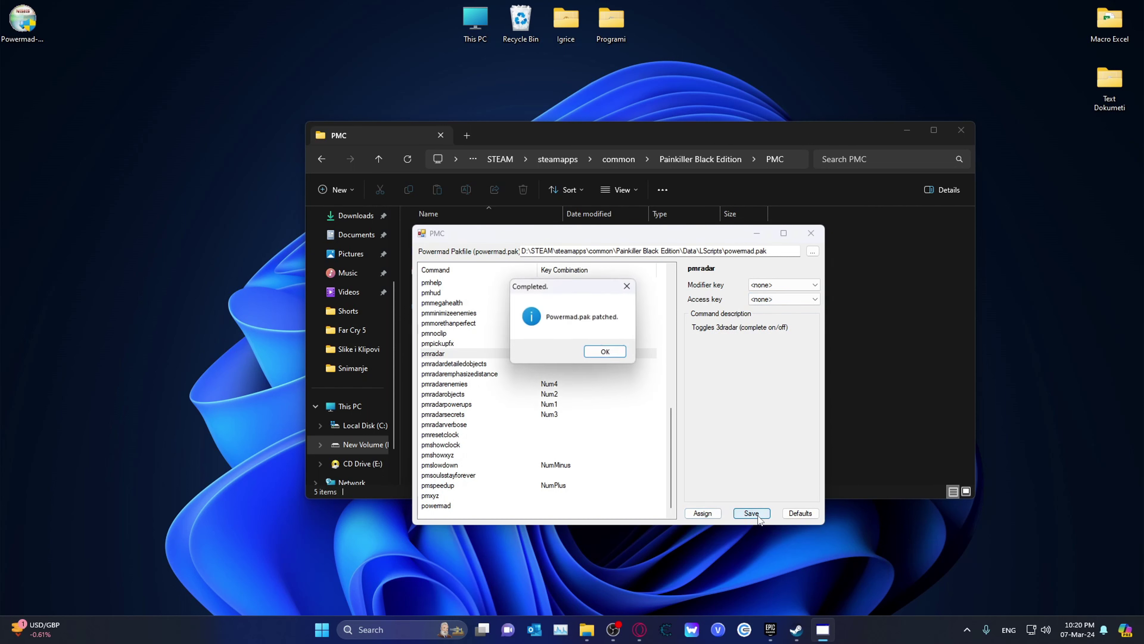
pyautogui.click(607, 353)
pyautogui.click(811, 233)
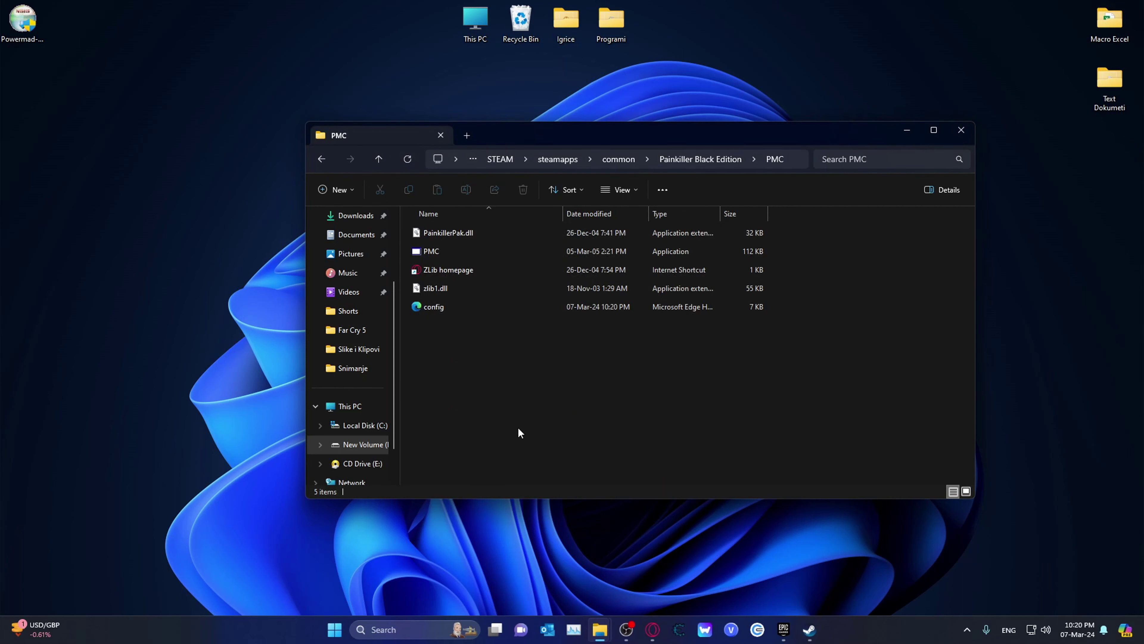
# Launch Painkiller Black Edition through Steam and load a saved game from the autosaves.
pyautogui.click(906, 130)
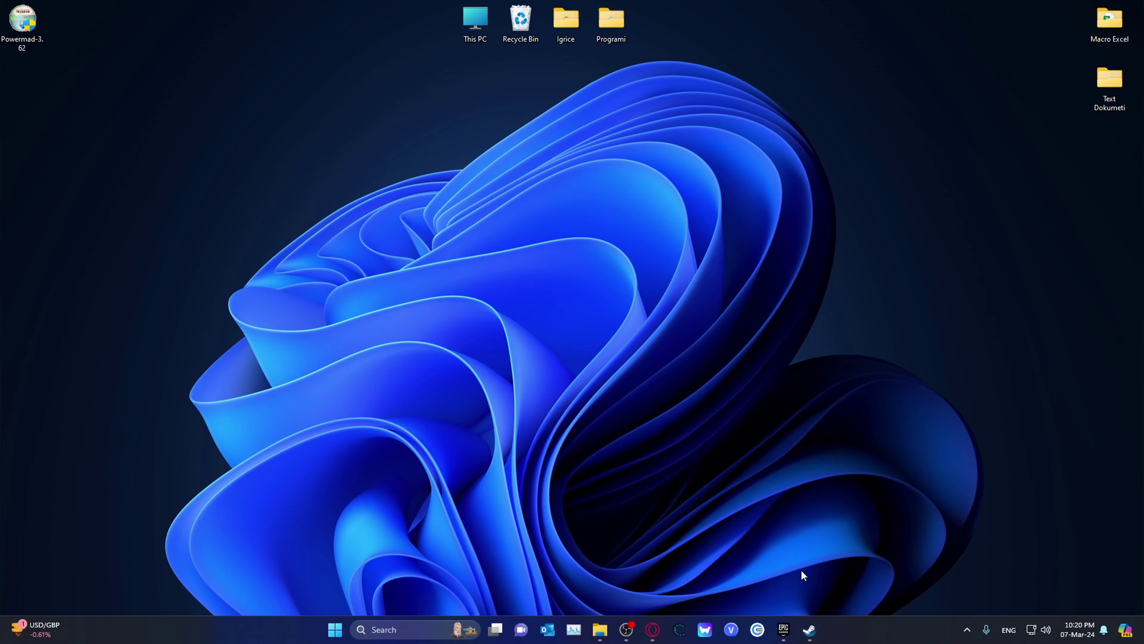
pyautogui.click(810, 629)
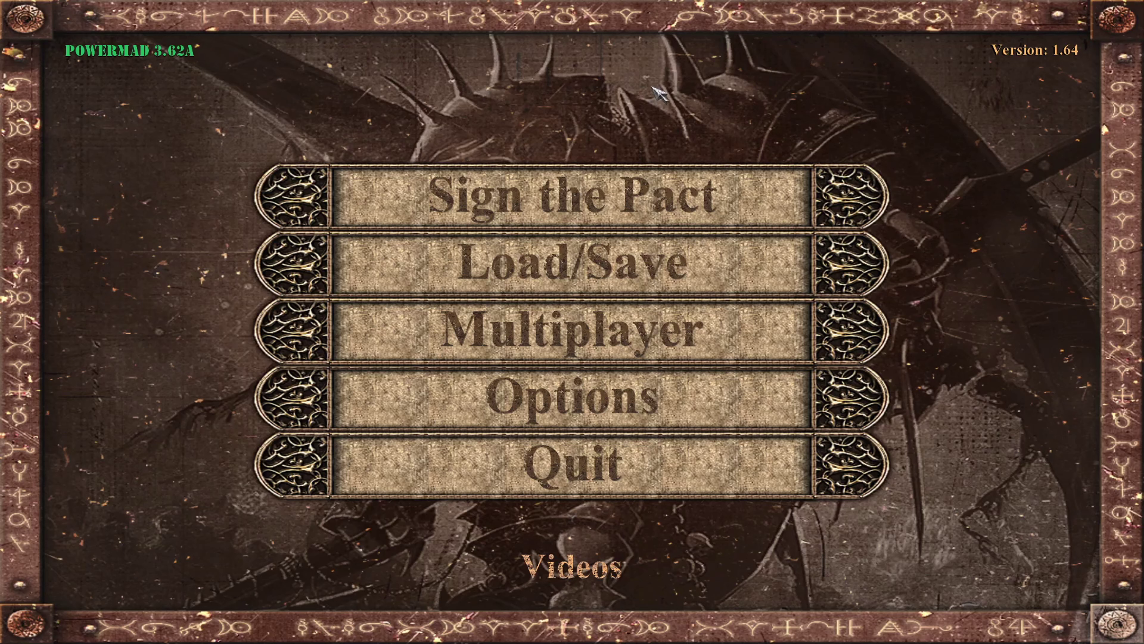
pyautogui.click(627, 271)
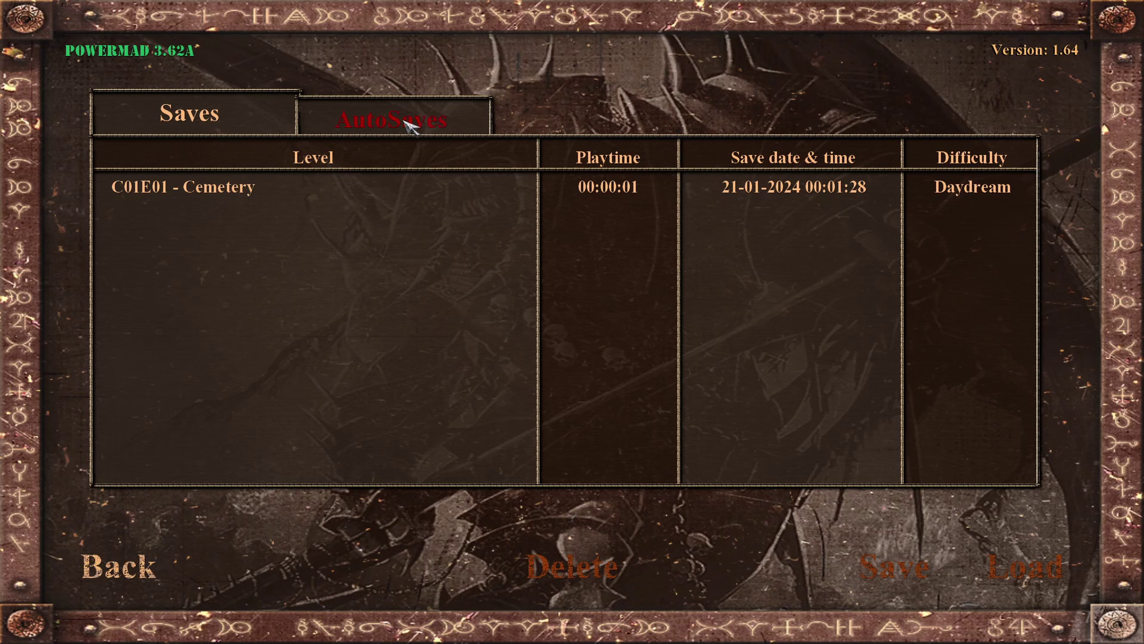
pyautogui.click(382, 131)
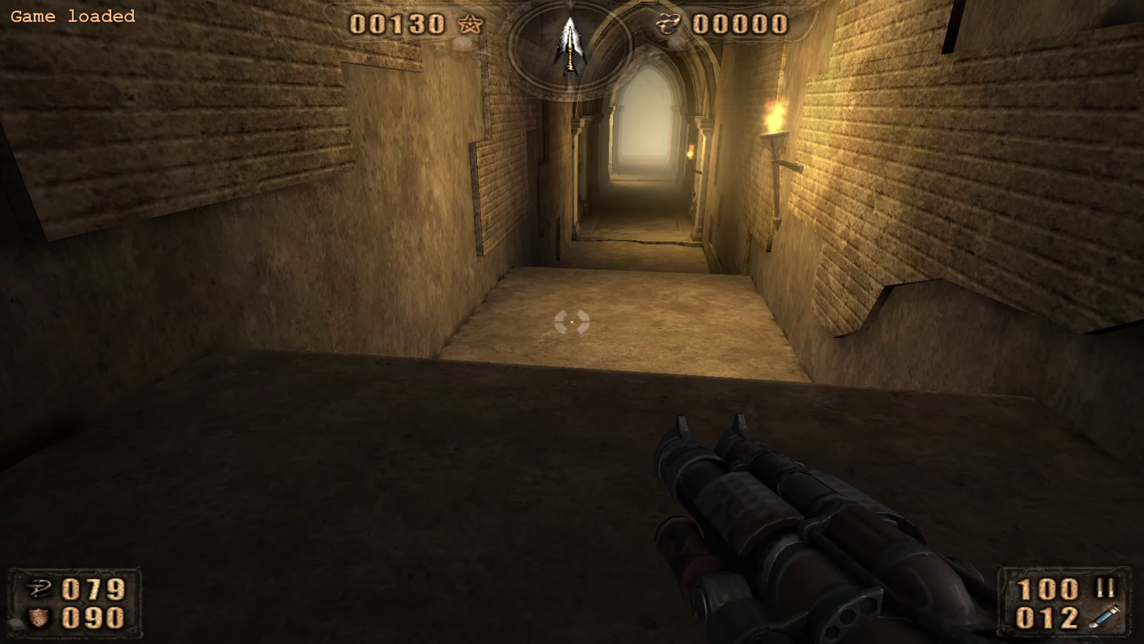
# Activate the Powermad full health cheat in the loaded level.
pyautogui.press('h')
pyautogui.press('h')
pyautogui.press('h')
pyautogui.press('h')
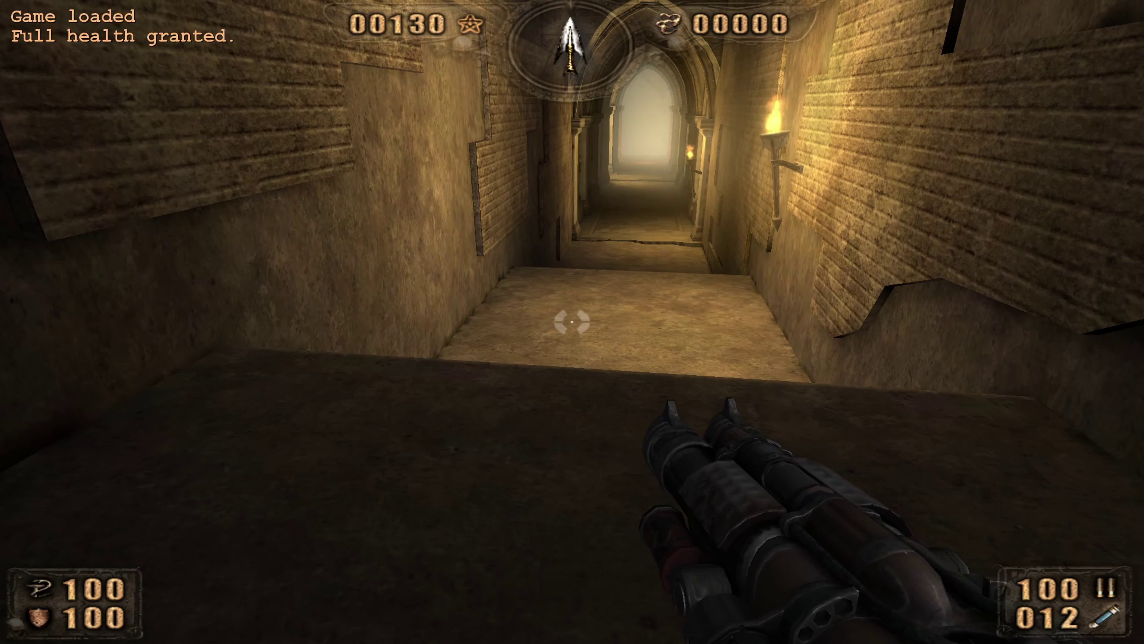